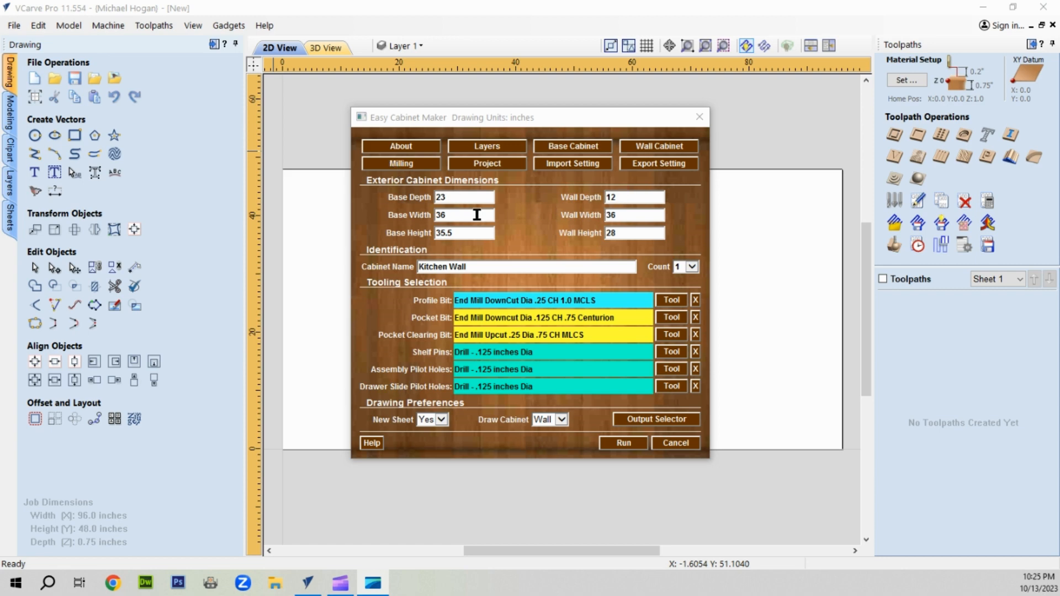
Reset Easy Cabinet Maker to its factory default settings.
click(398, 145)
click(397, 146)
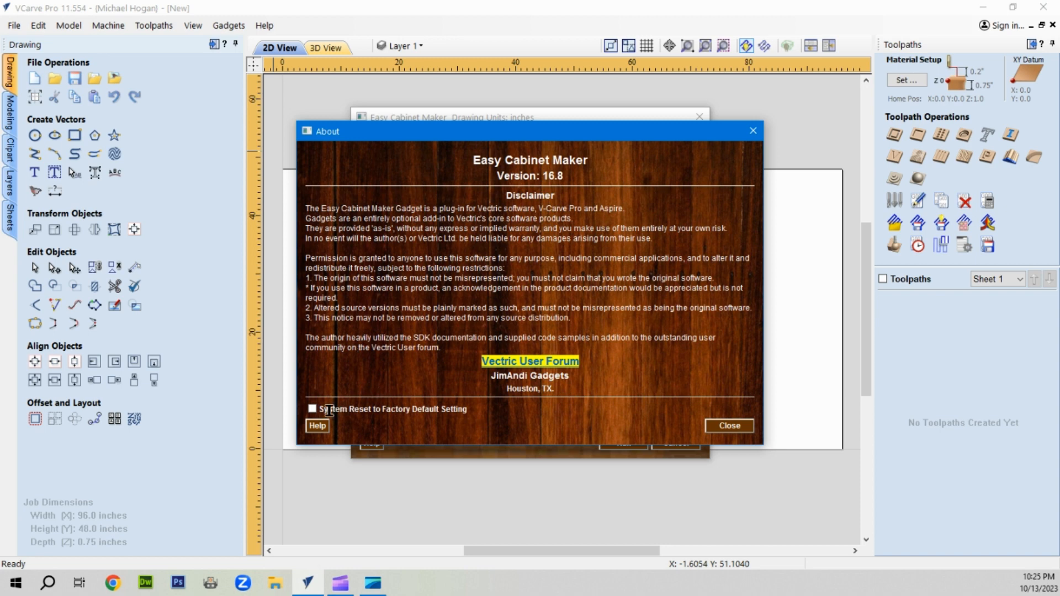
click(313, 409)
click(739, 426)
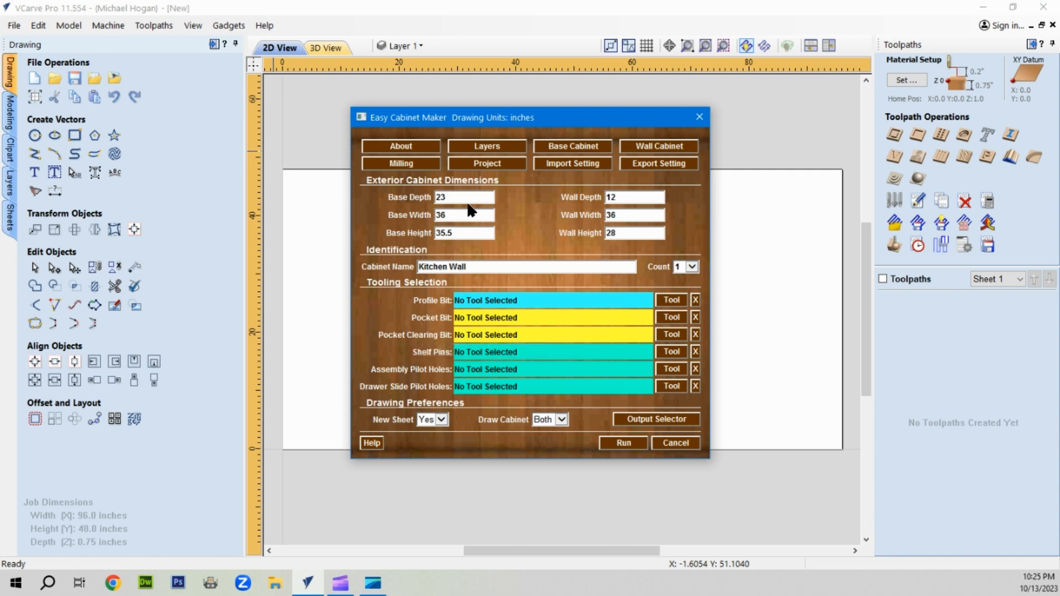
Set the project path to the Testing Cabinet Maker folder under Downloads, Gadget Coding - Test Files, EasyCabinetMaker, and save the project setup.
click(495, 159)
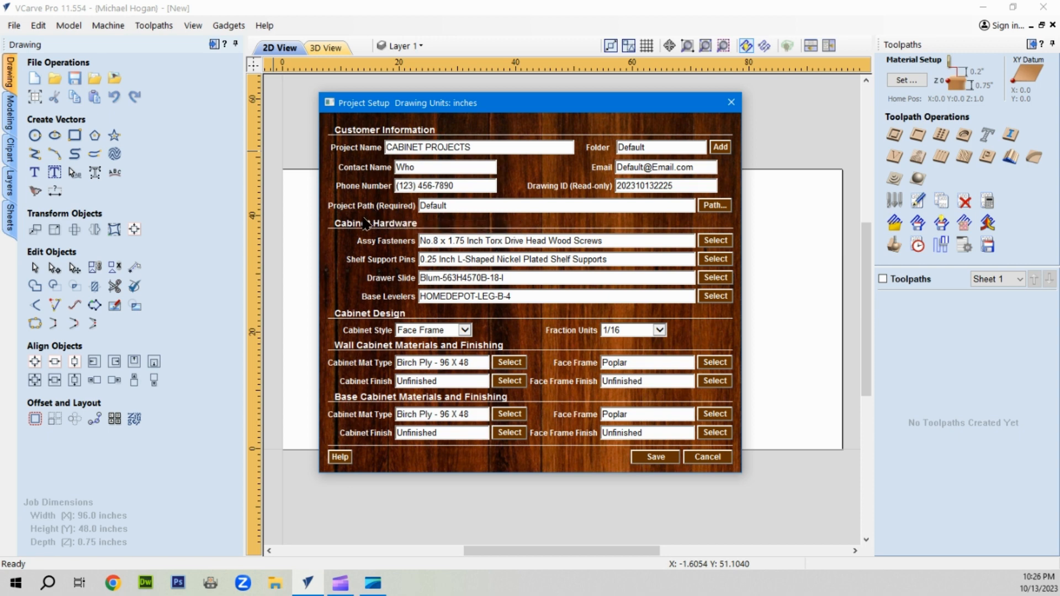
click(719, 205)
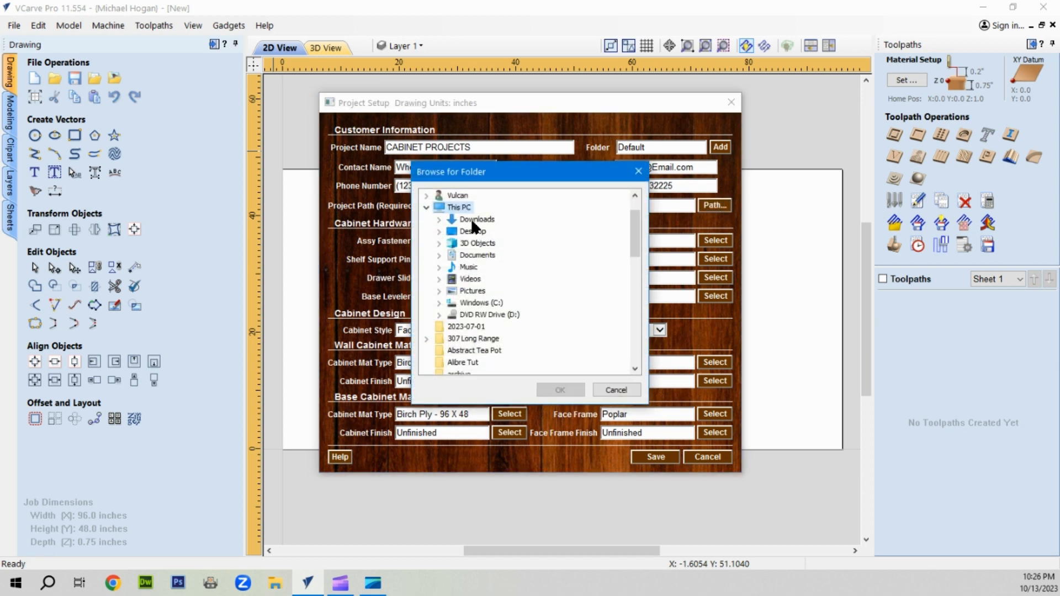
double_click(470, 218)
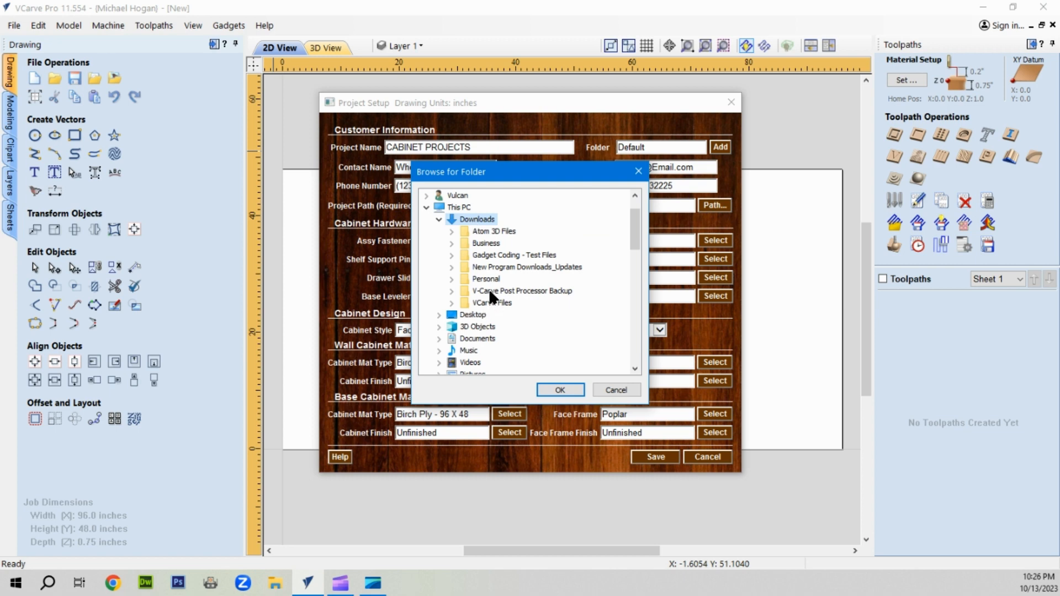
double_click(505, 255)
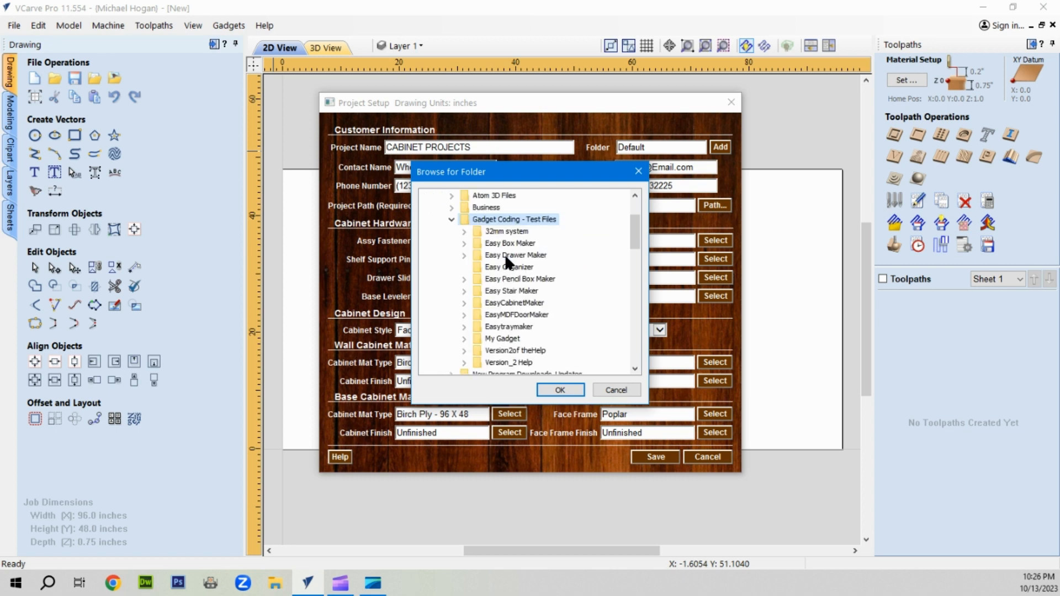
double_click(519, 305)
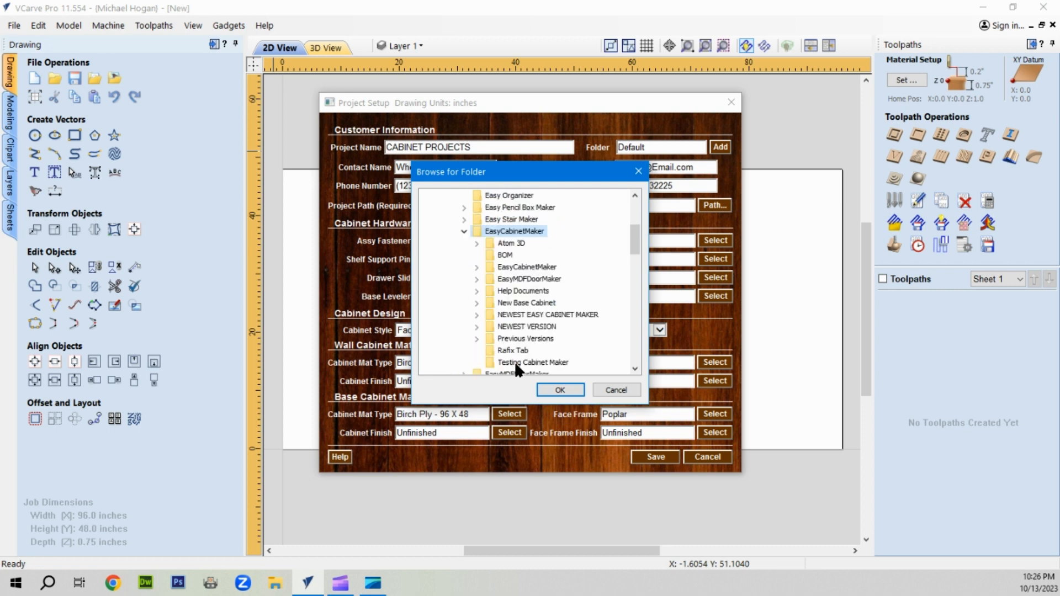
click(514, 362)
click(558, 389)
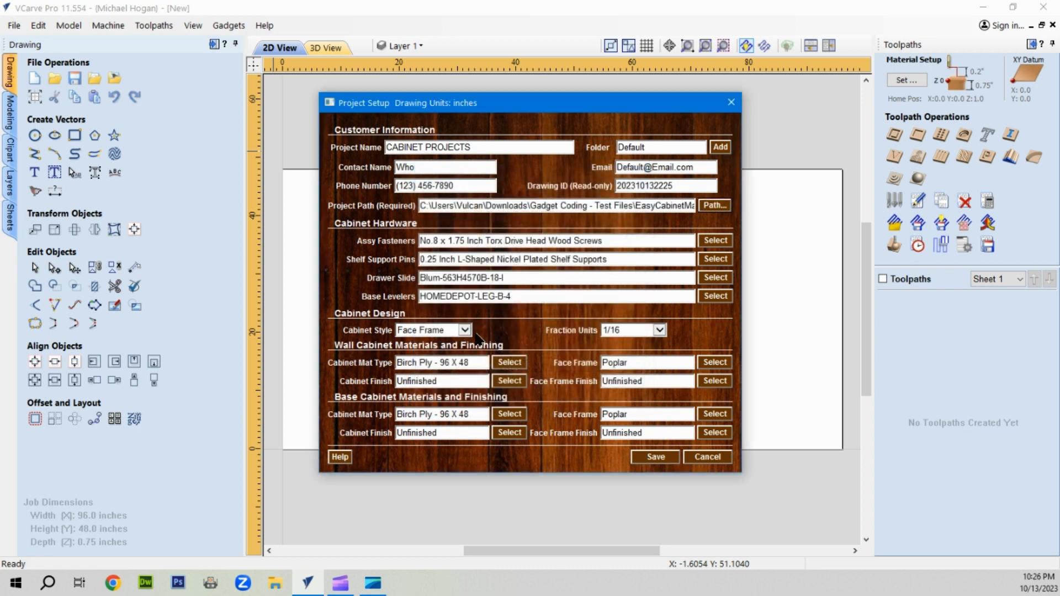
click(656, 460)
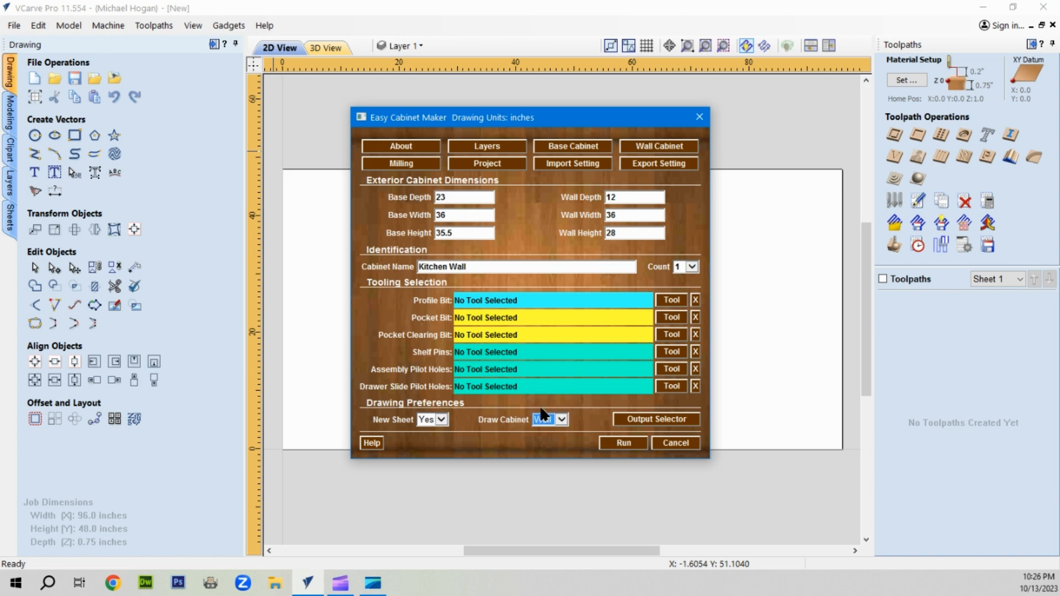
Exclude the RTF Part Labels Report from the bill of materials output, keeping the ASCII list and HTML report selected.
click(640, 420)
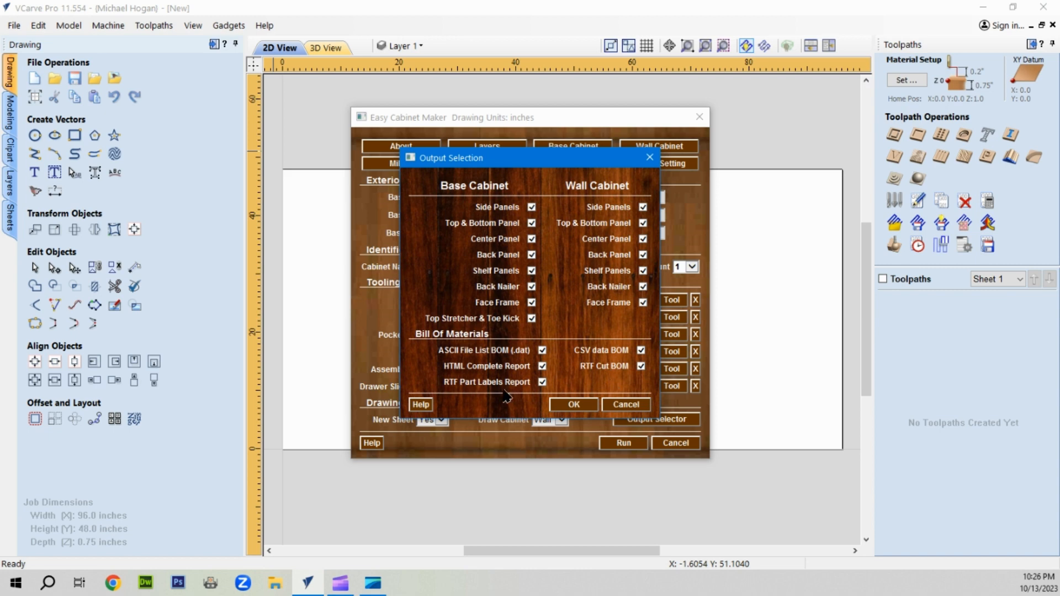
click(542, 350)
click(542, 366)
click(542, 382)
click(542, 350)
click(542, 366)
click(575, 404)
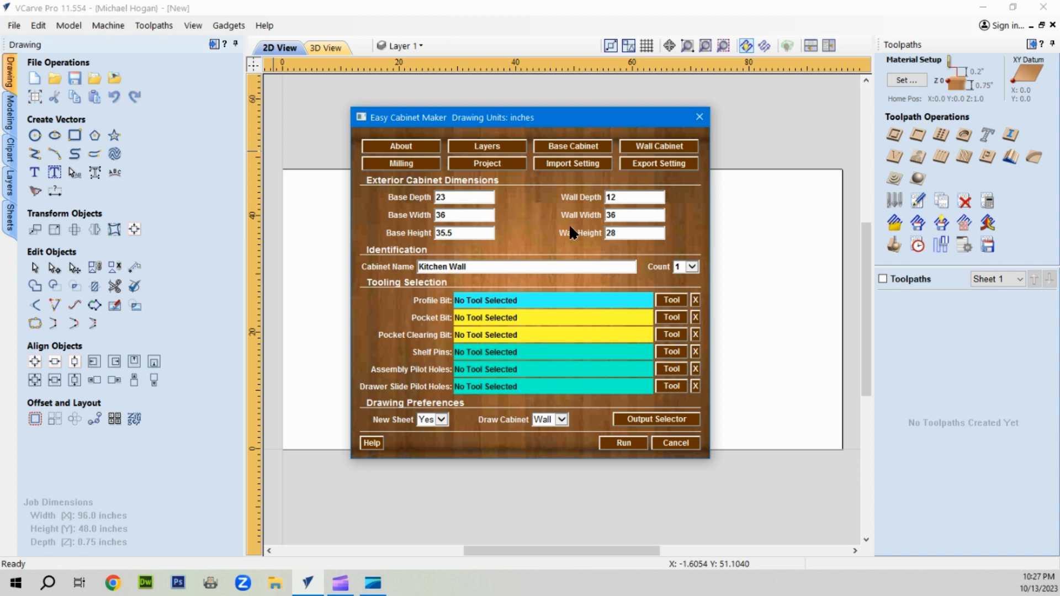
Set the assembly hole over drill to 0 in the milling settings and save them.
click(417, 164)
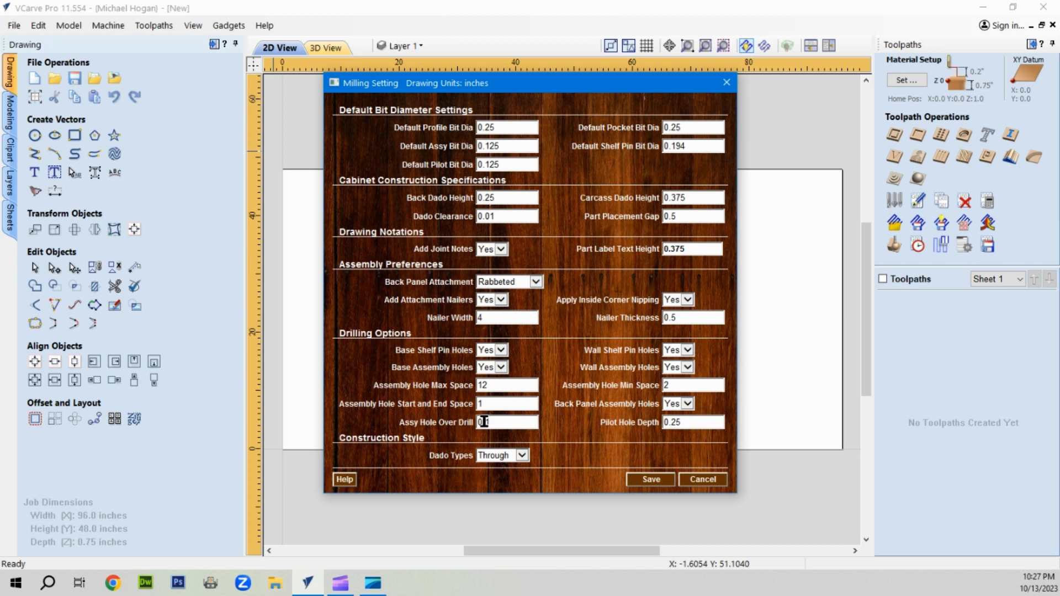
double_click(485, 420)
text(0)
mouse_move(444, 166)
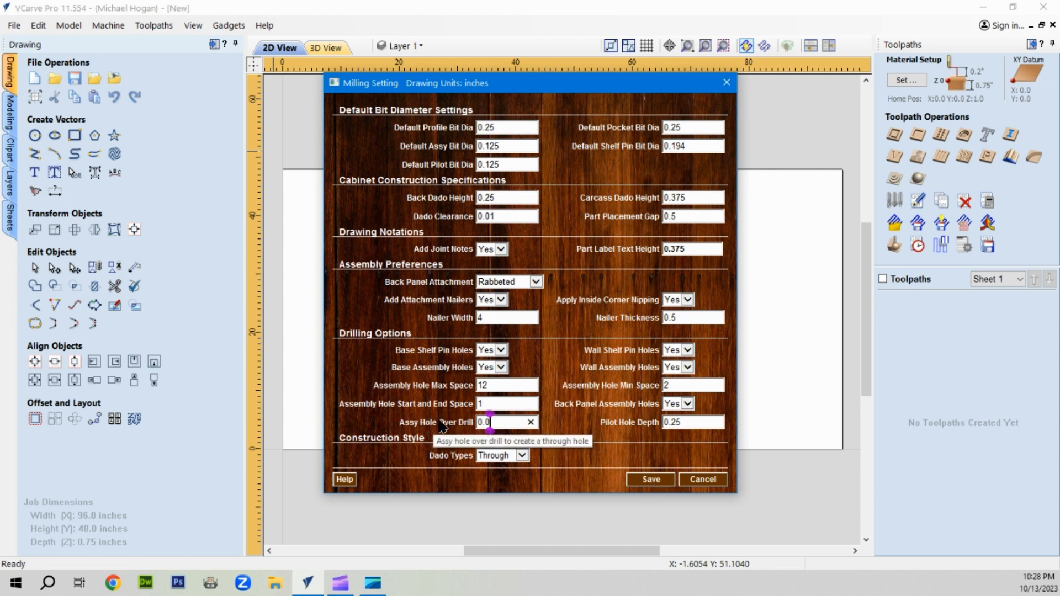
click(651, 480)
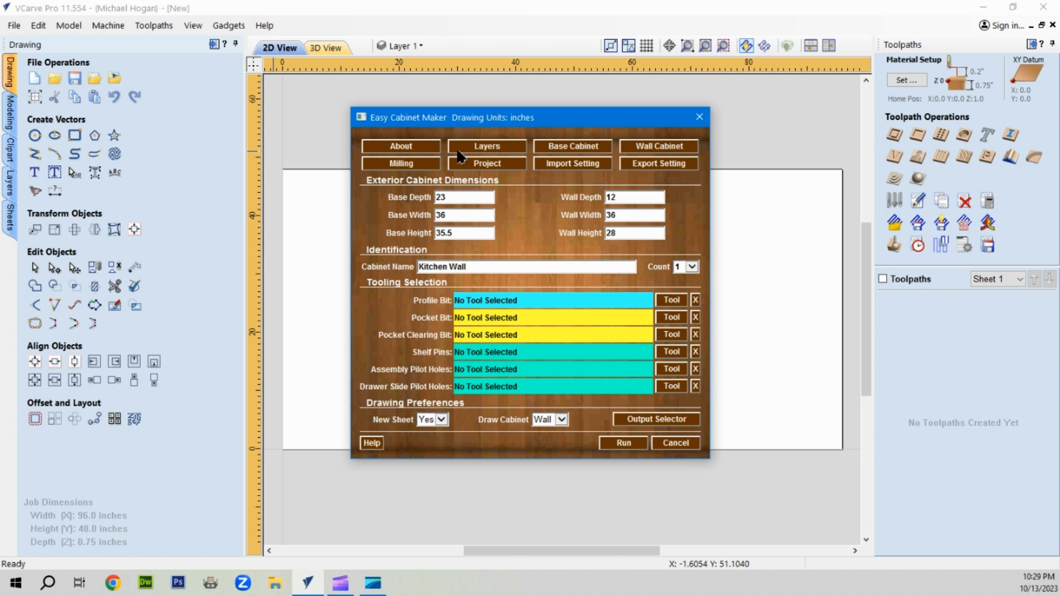
Change the assembly hole over drill to 0.1 in the milling settings and save them.
click(410, 166)
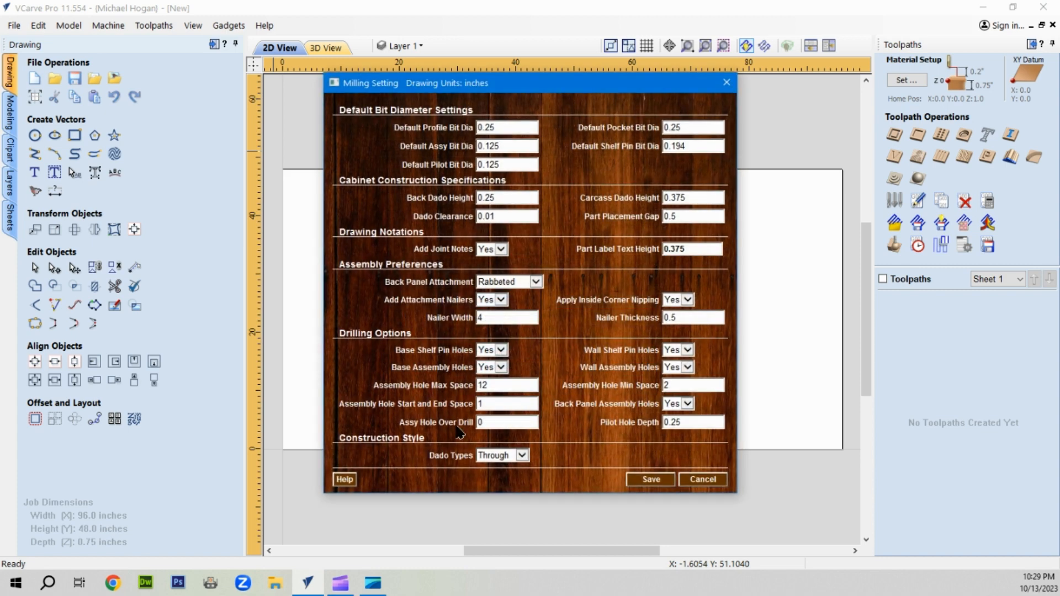
click(484, 423)
text(.1)
click(651, 481)
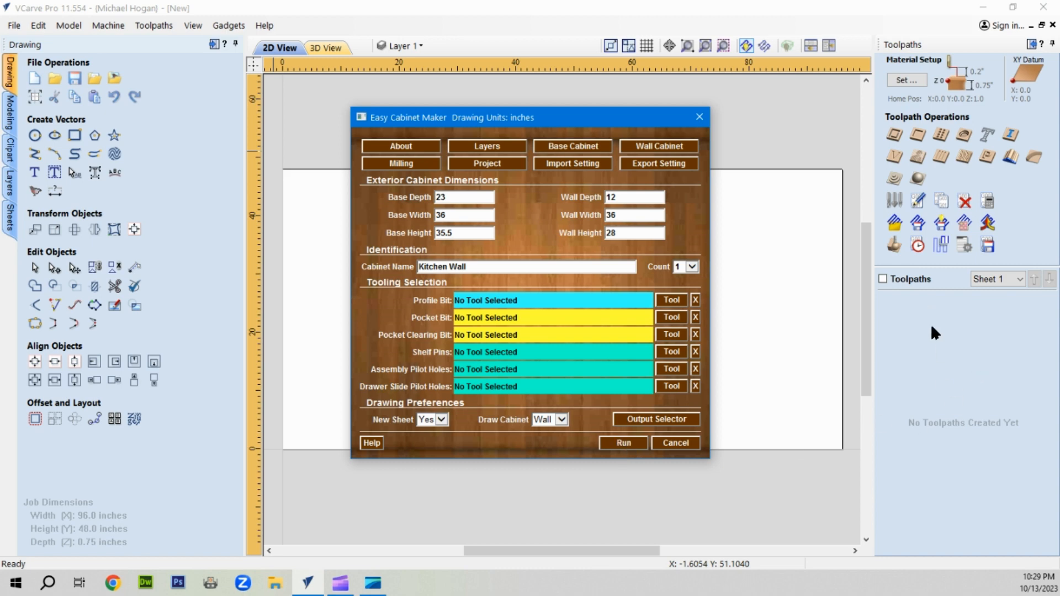
Run the gadget to draw the wall cabinet parts, dismiss the sheet thickness alert and view the generated sheets.
click(624, 443)
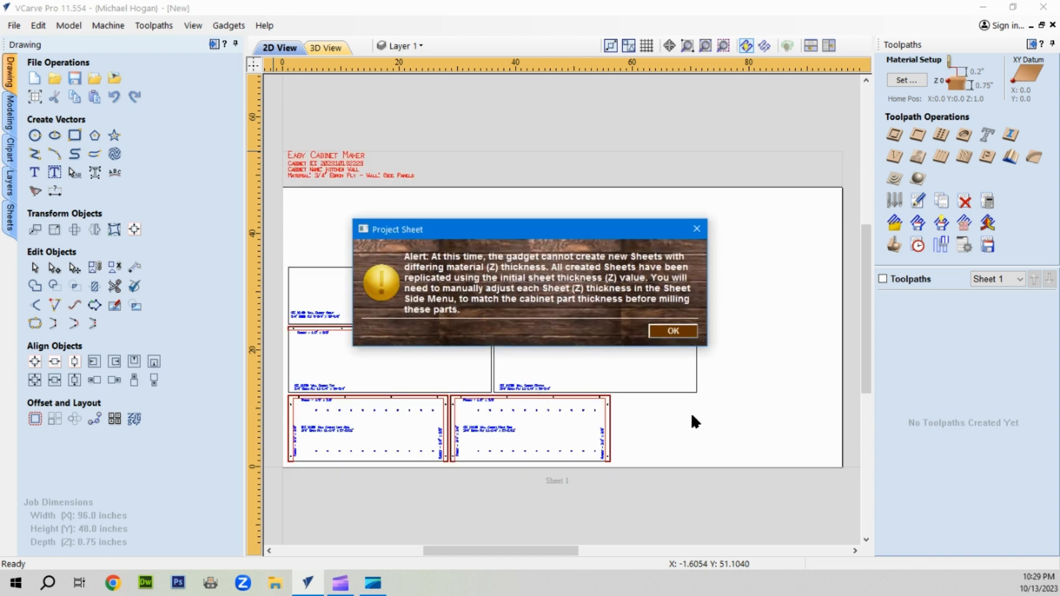
click(673, 331)
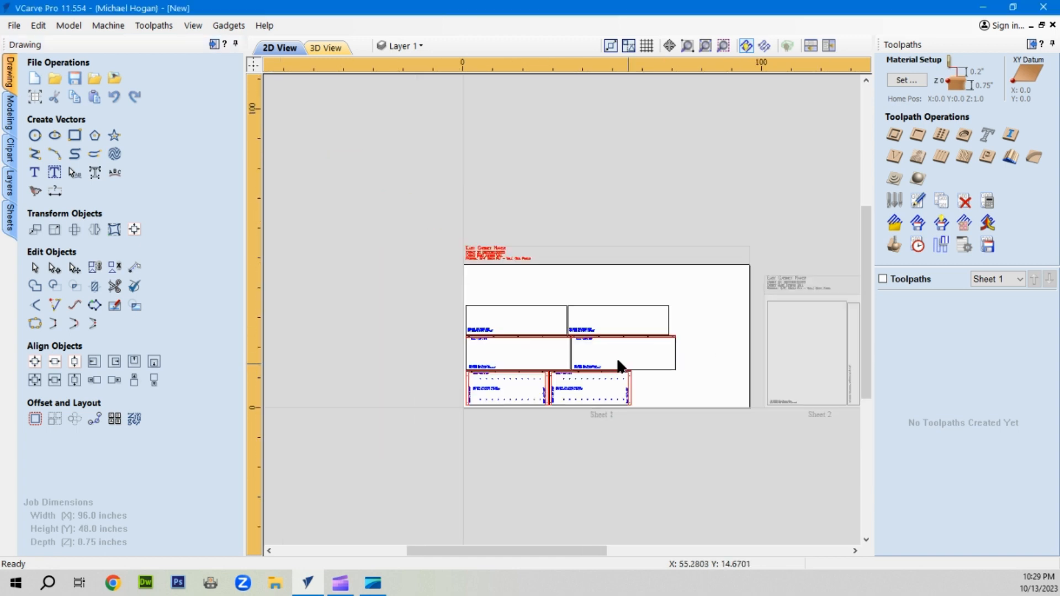
scroll(811, 375, up, 2)
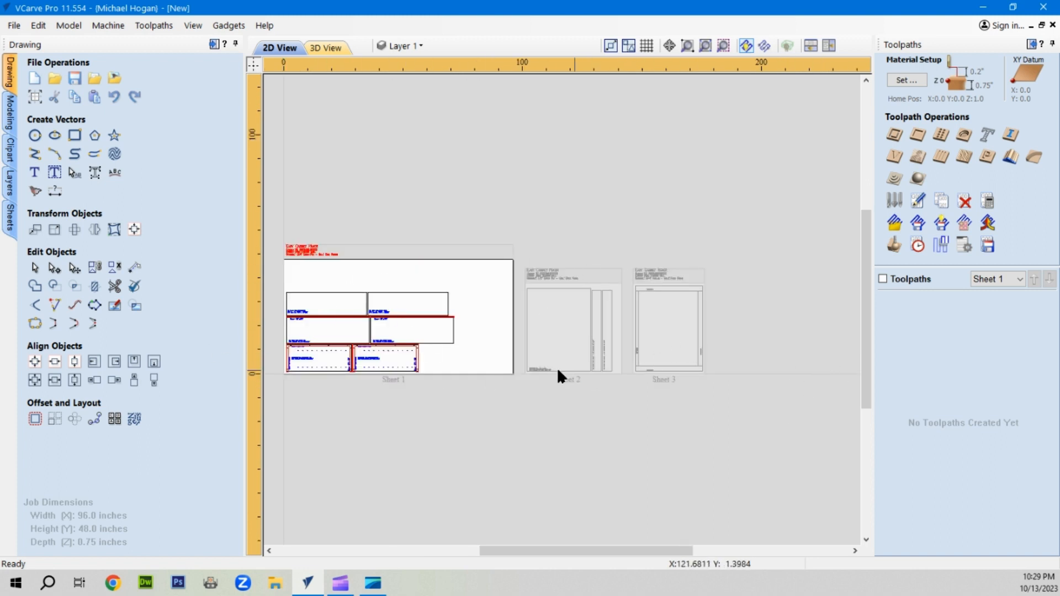
scroll(369, 366, up, 1)
scroll(409, 349, down, 1)
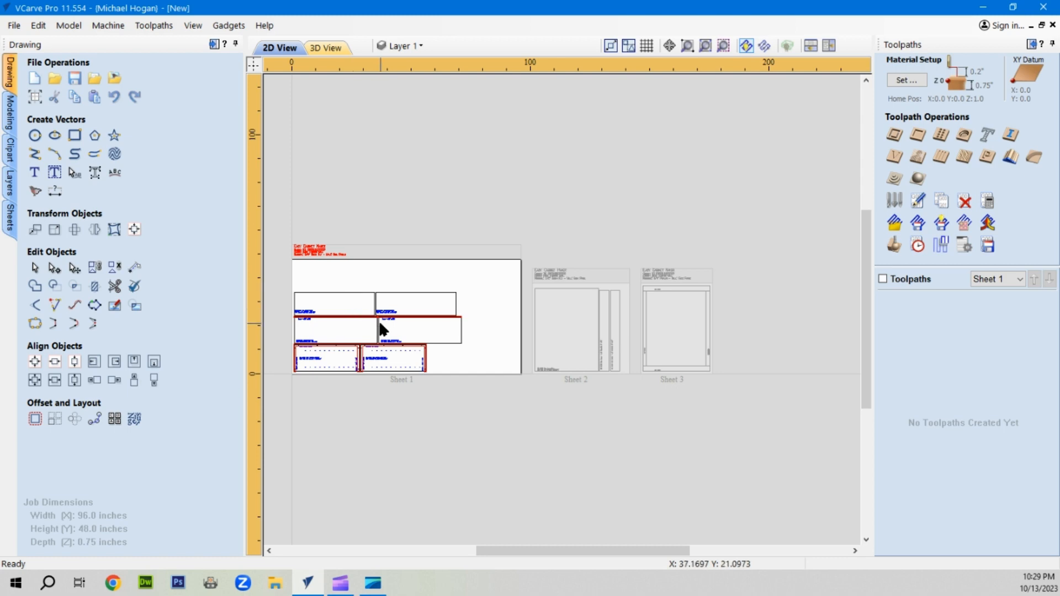
scroll(374, 320, up, 1)
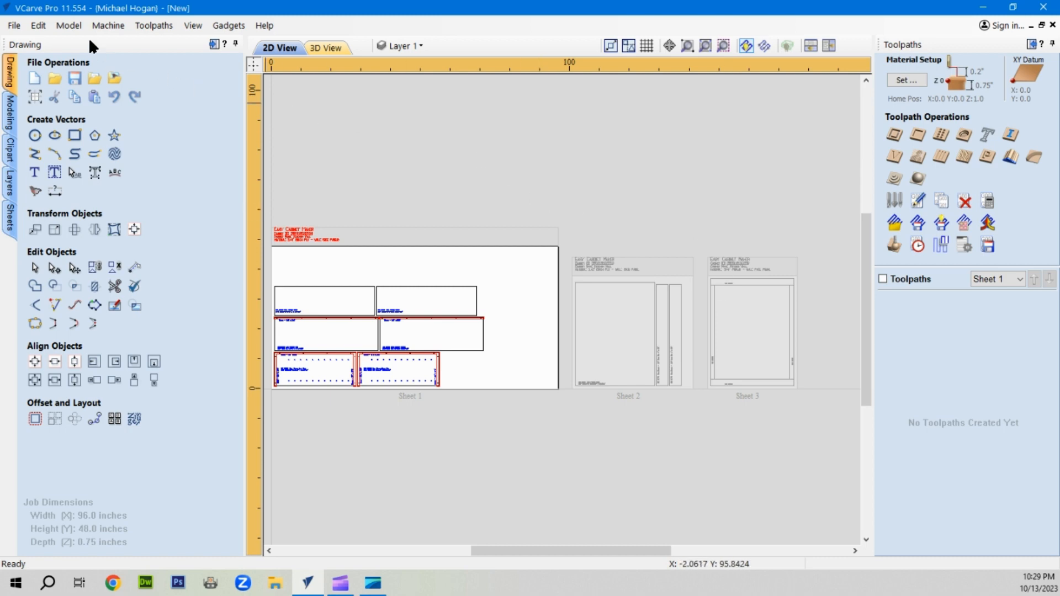
Close the drawing without saving and create a new file from the 96.0 x 48.0 x 0.75 Sheet template, accepting its job setup.
click(14, 26)
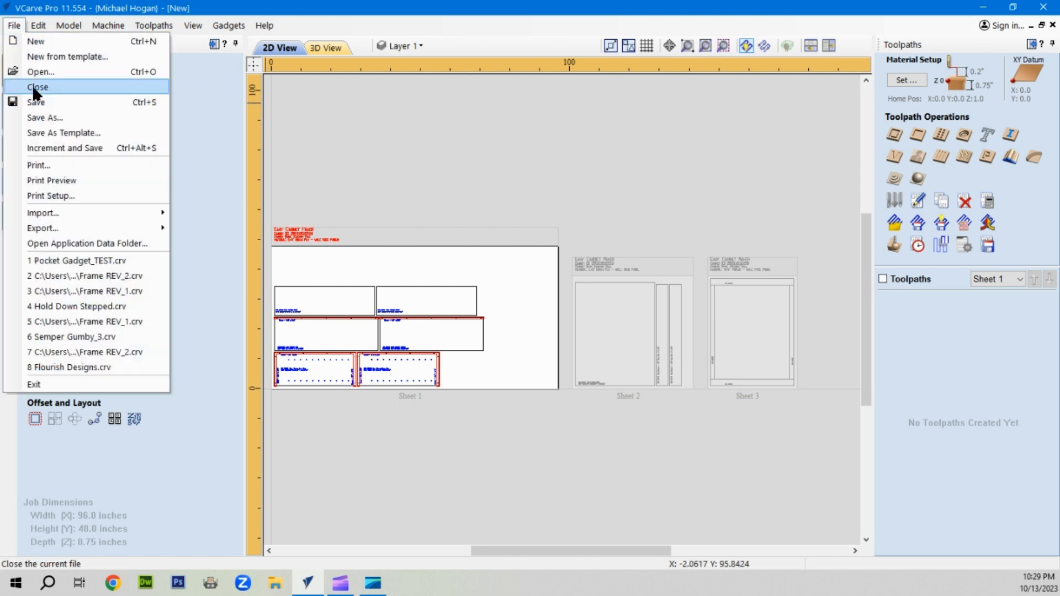
click(32, 86)
click(535, 320)
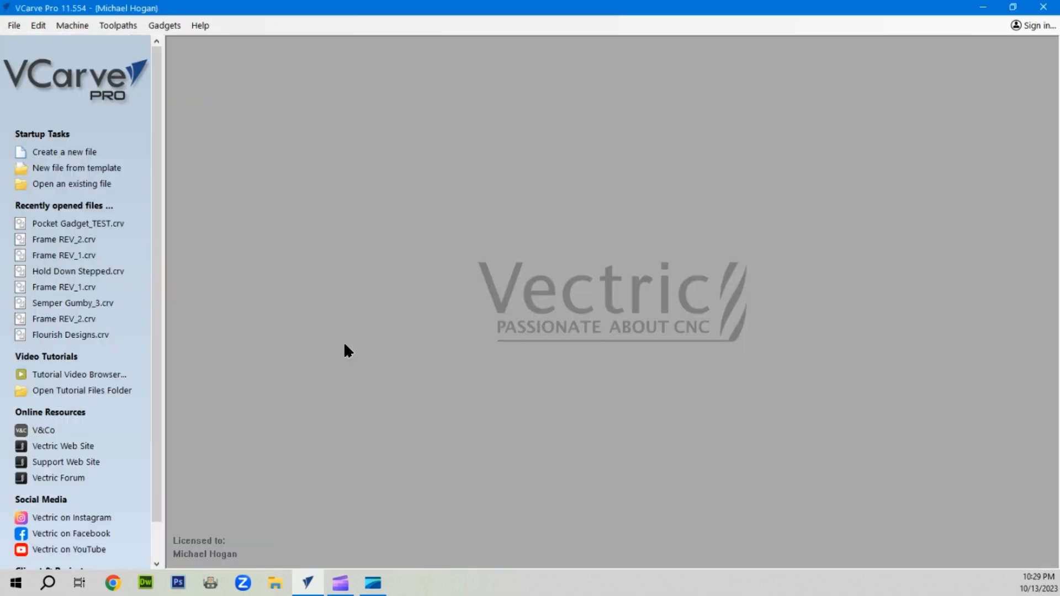
click(60, 174)
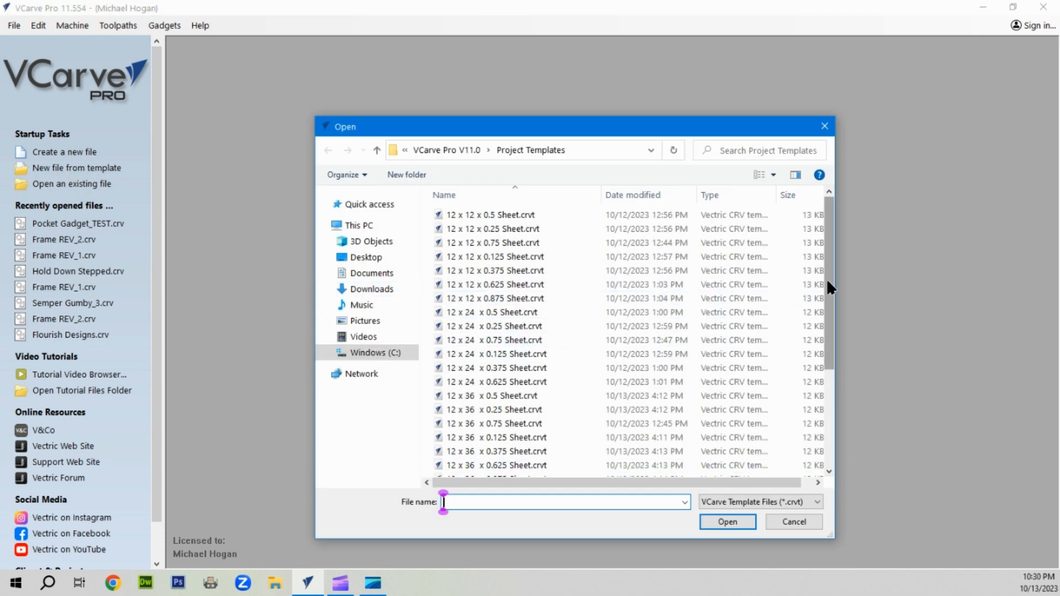
drag(826, 278, 831, 408)
click(469, 469)
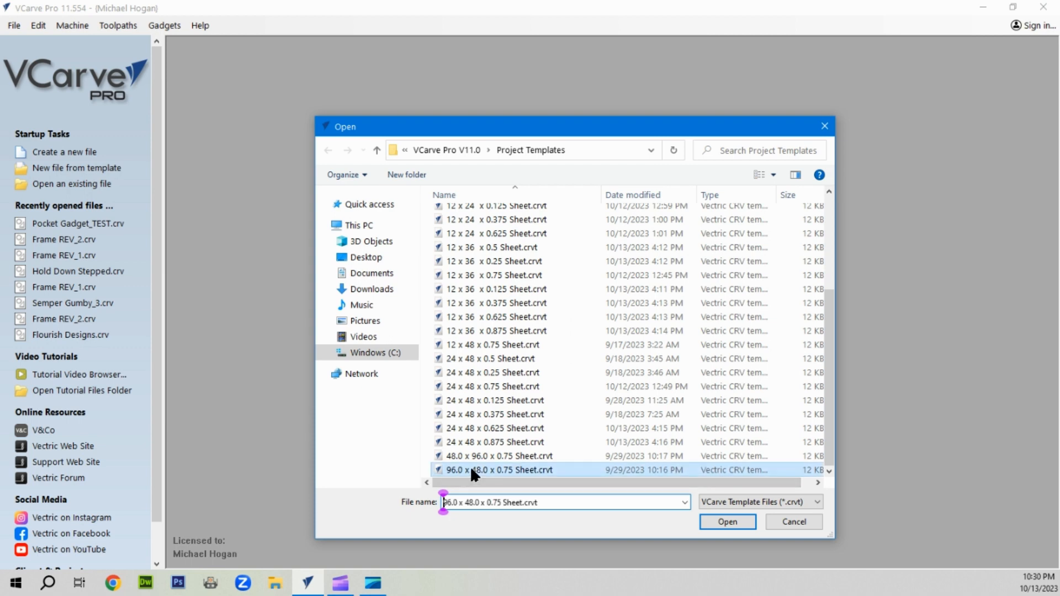
click(726, 522)
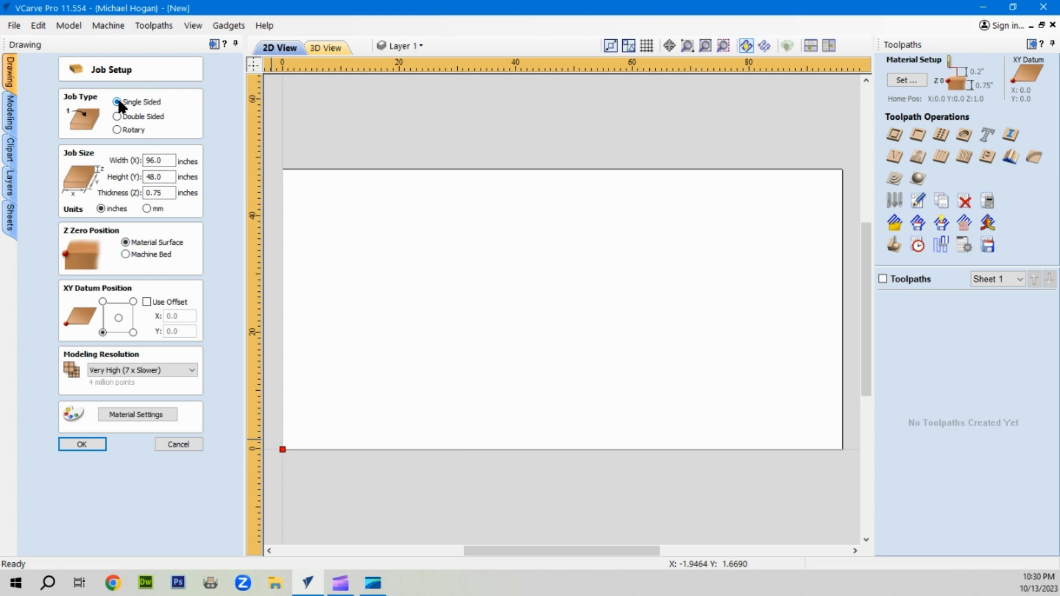
click(86, 443)
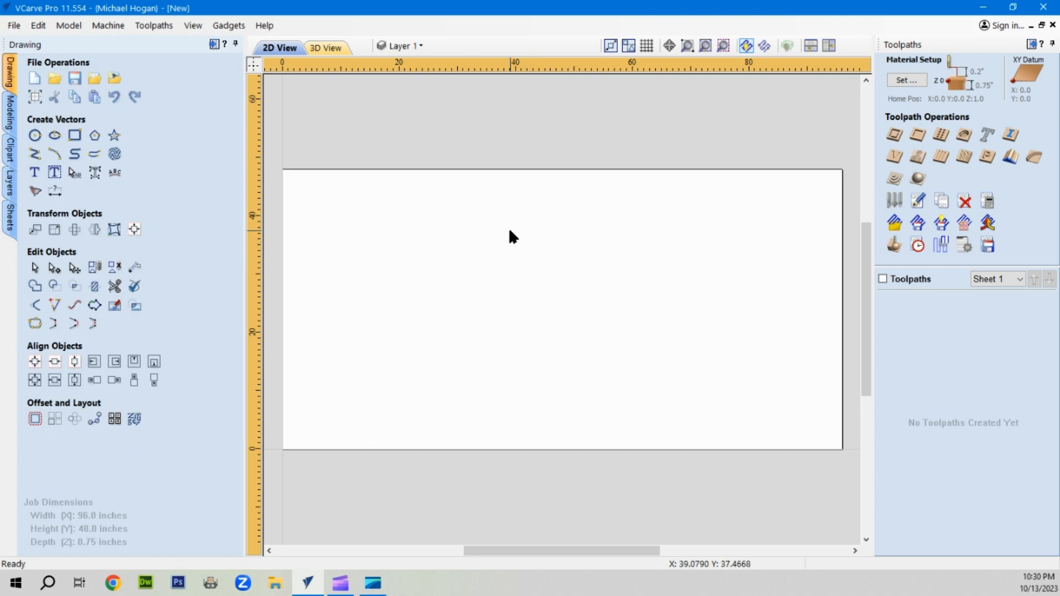
Start the Easy Cabinet Maker gadget again, review its milling settings and save them.
click(227, 26)
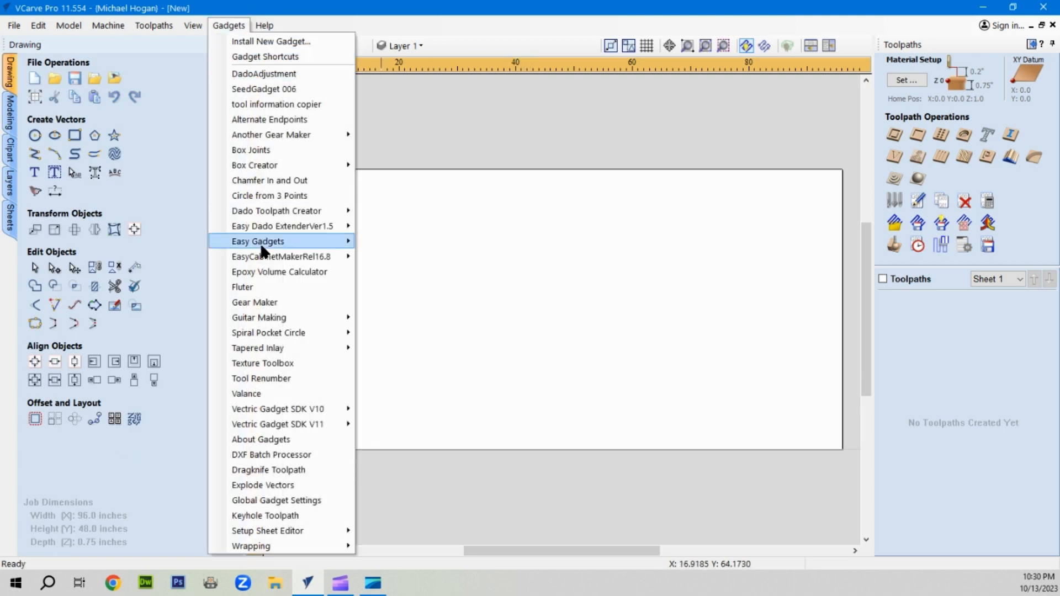
mouse_move(279, 257)
click(440, 262)
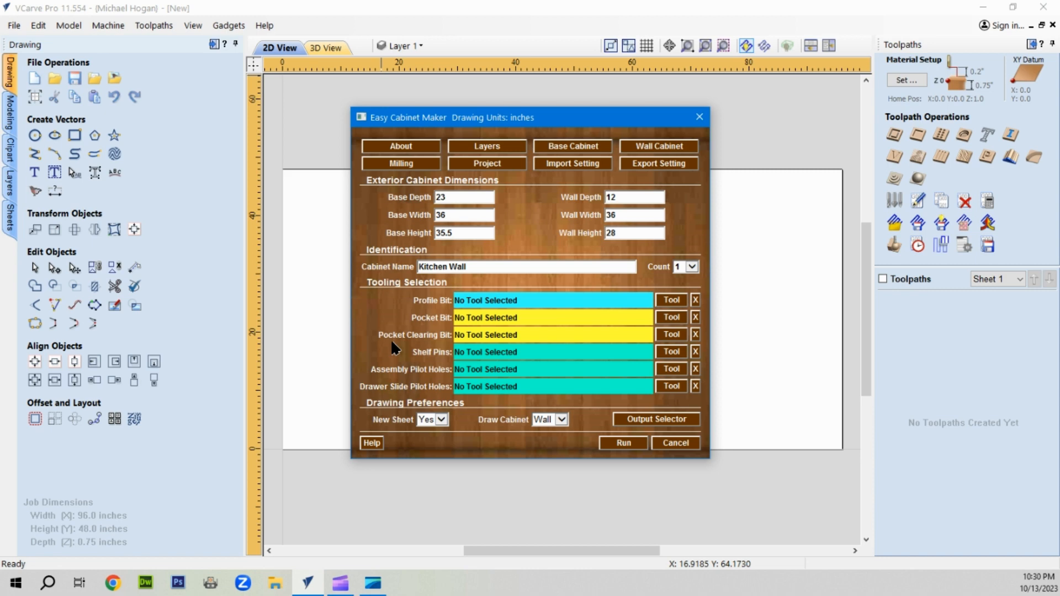
click(416, 162)
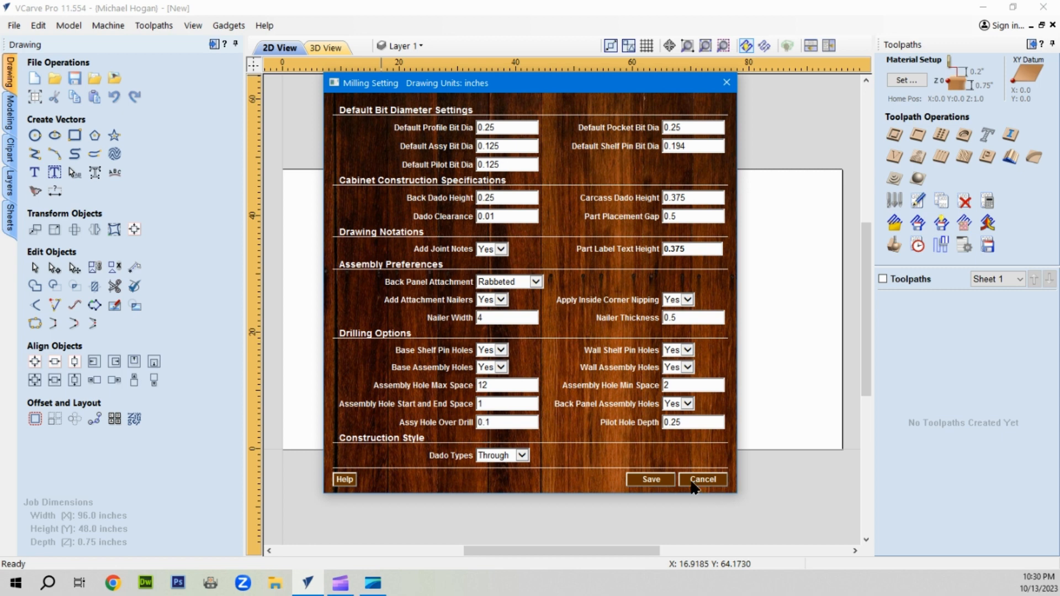
click(650, 480)
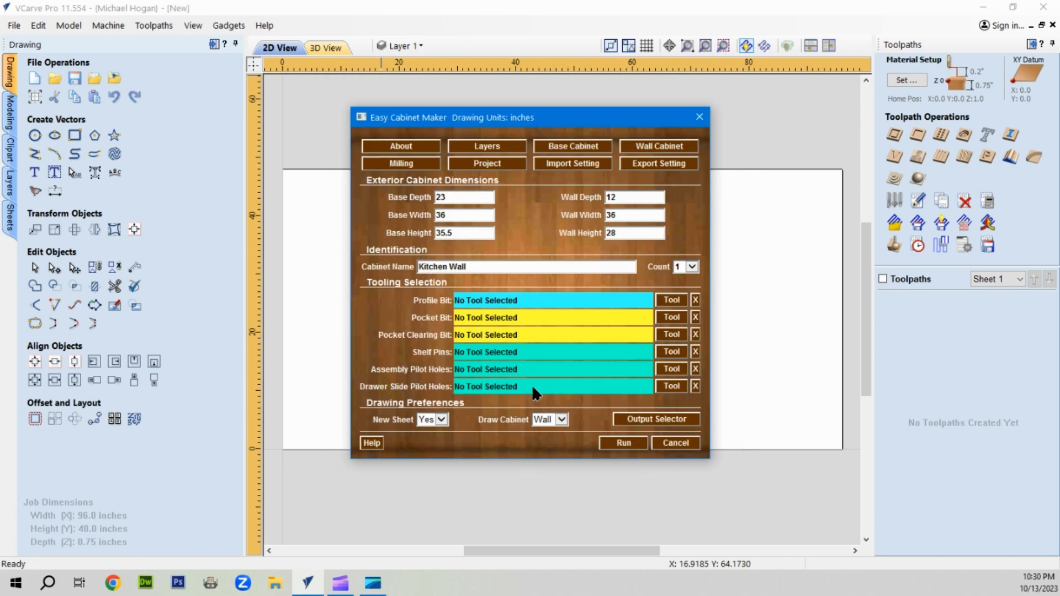
Assign the Drill - .125 inches Dia from My Imperial Tools to the drawer slide pilot holes.
click(678, 388)
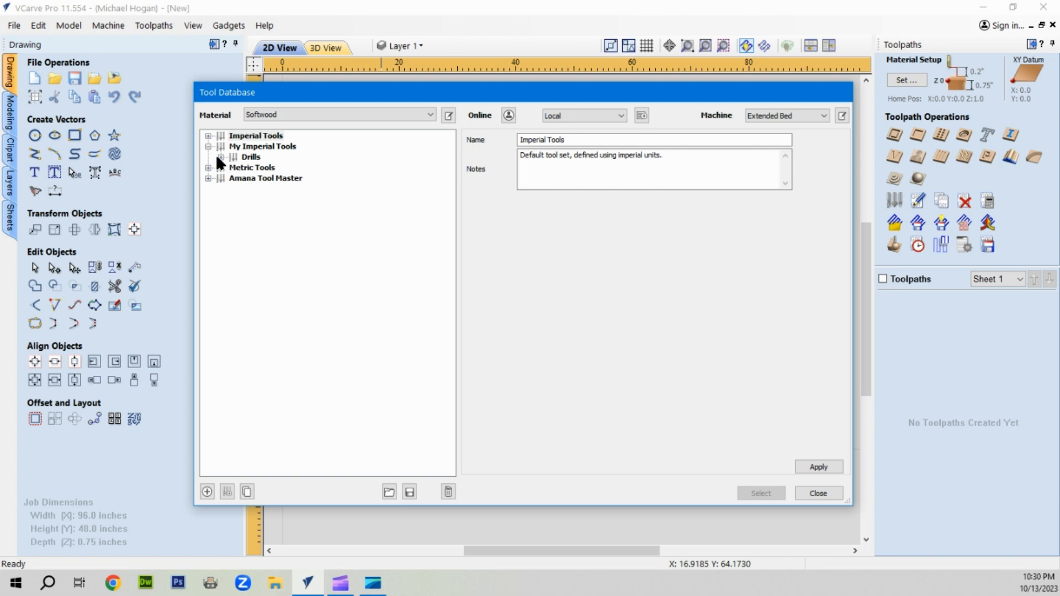
click(218, 155)
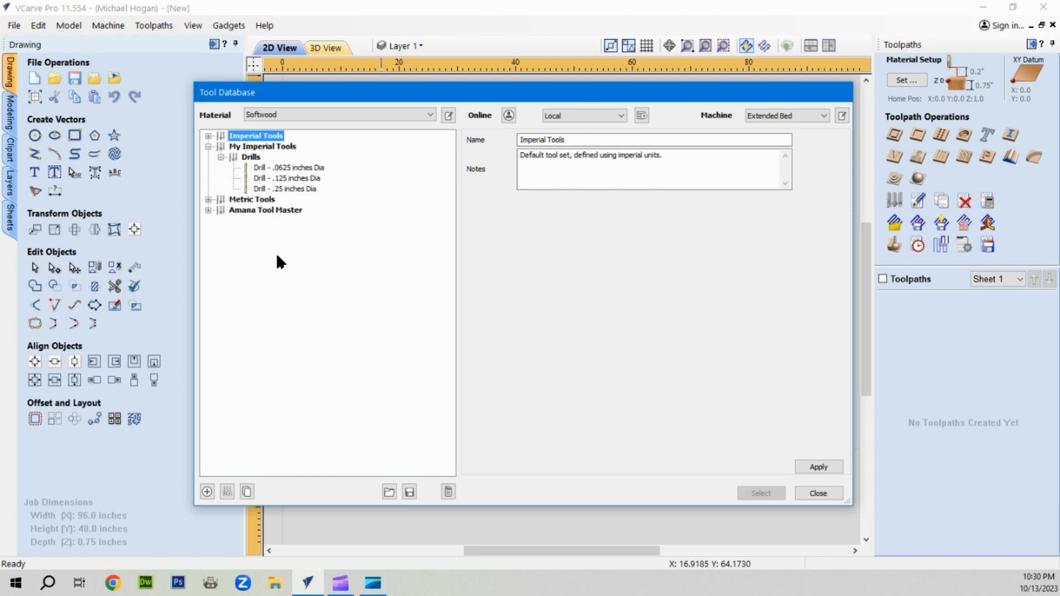
click(290, 177)
click(766, 489)
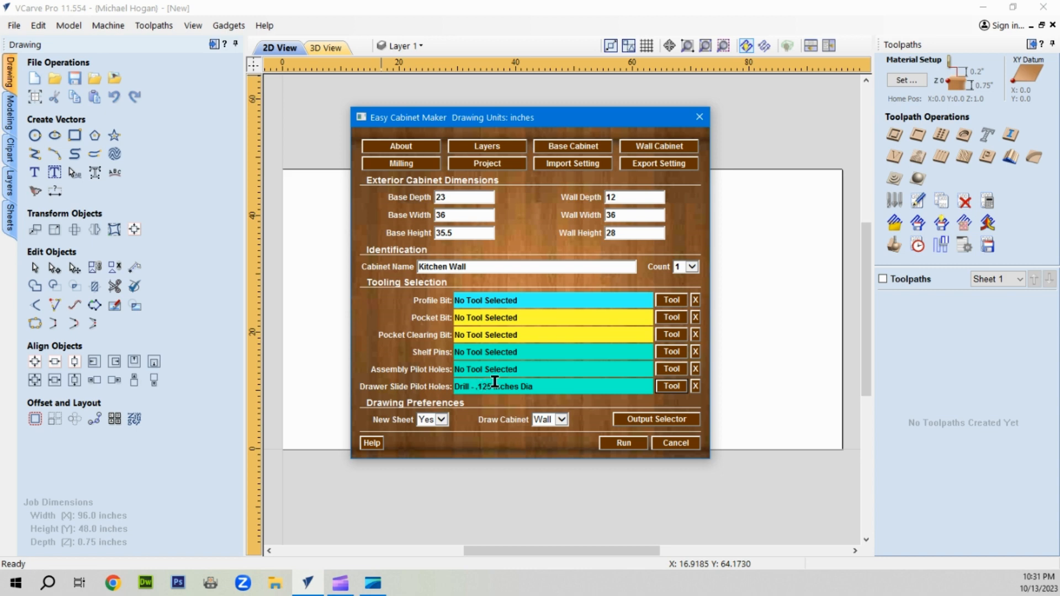
Assign the Drill - .125 inches Dia from My Imperial Tools to the assembly pilot holes and the shelf pins.
click(672, 369)
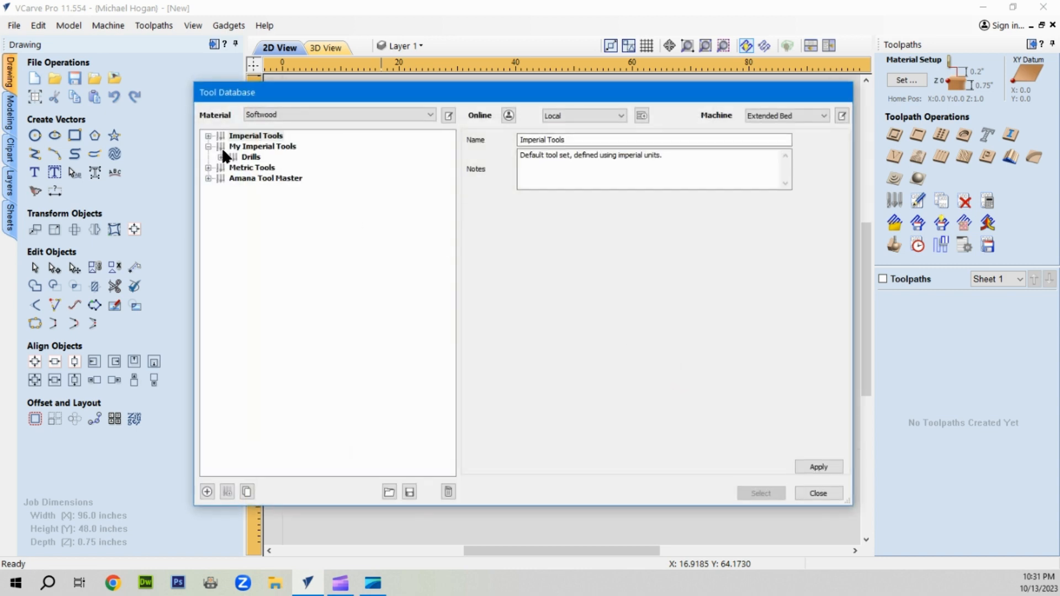
click(220, 157)
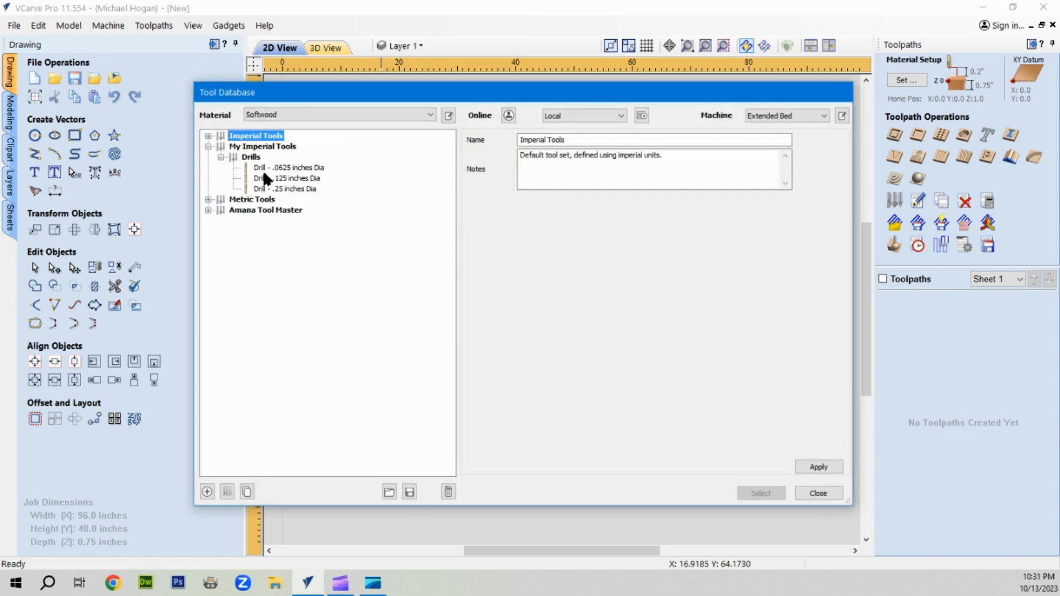
click(284, 177)
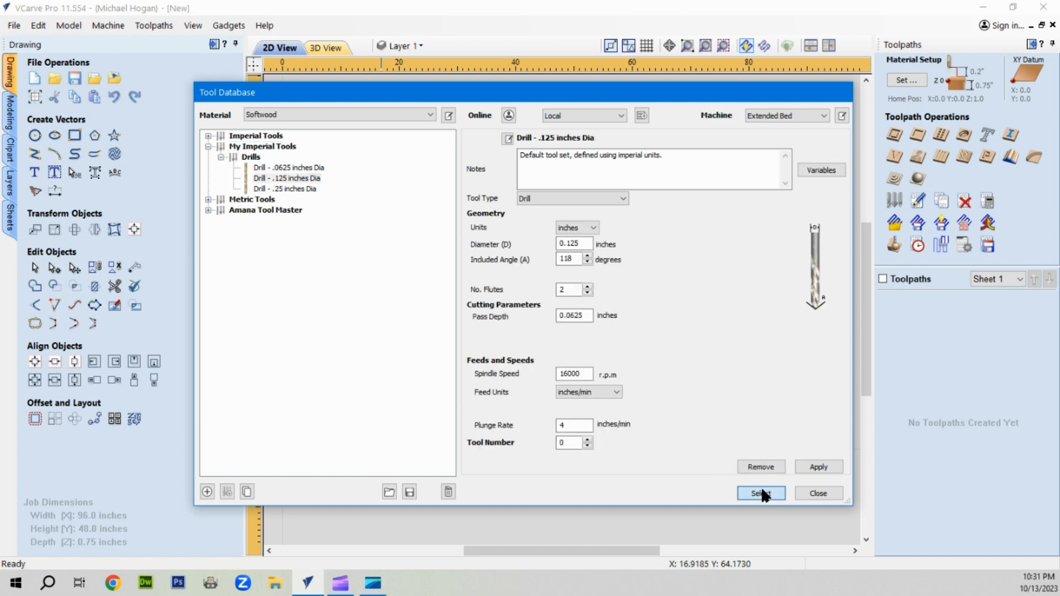
click(761, 492)
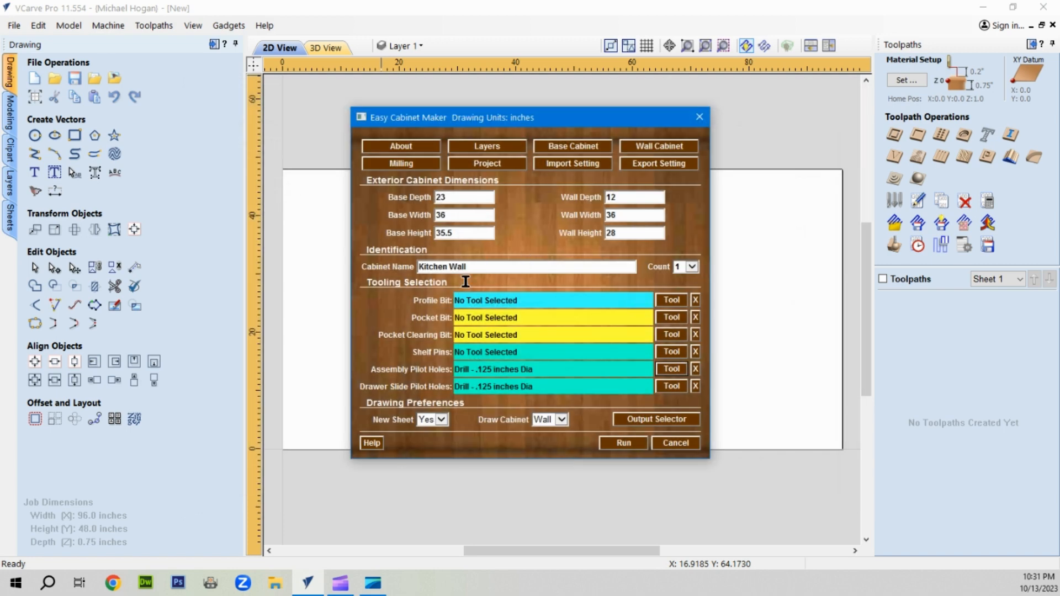
click(496, 300)
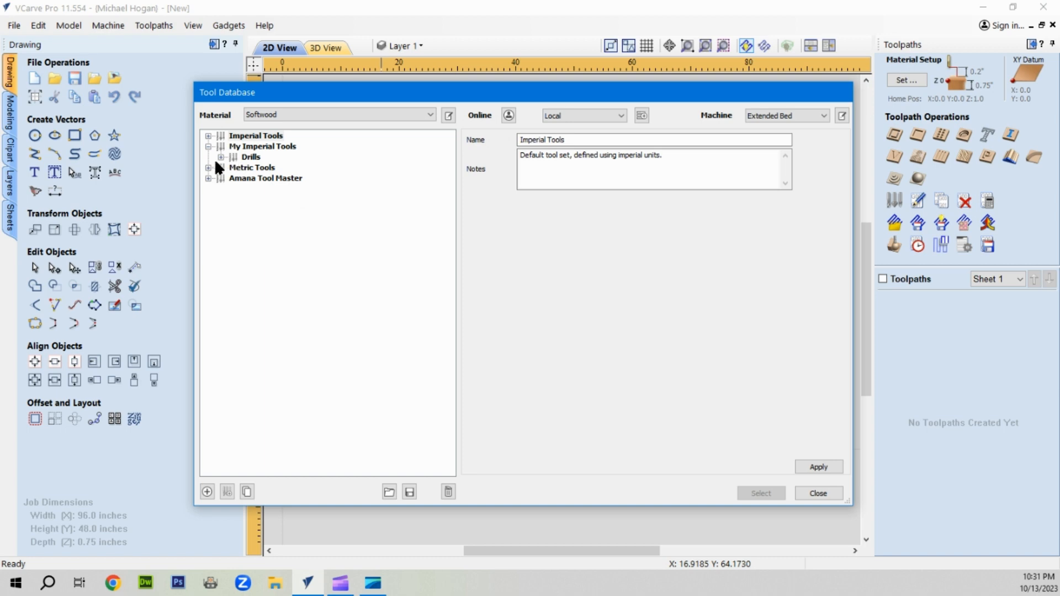
click(219, 157)
click(282, 178)
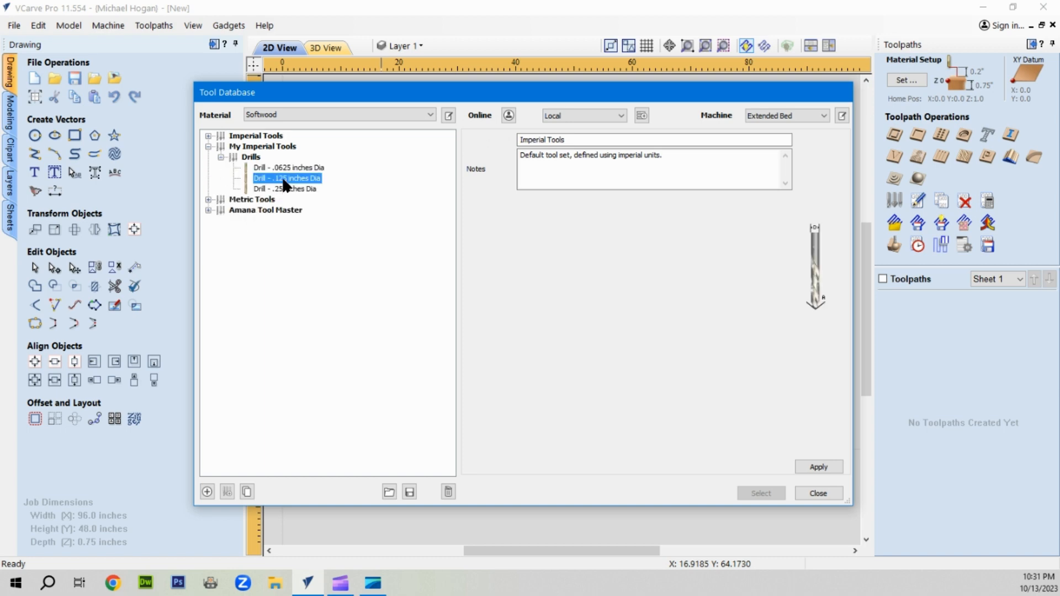
click(753, 492)
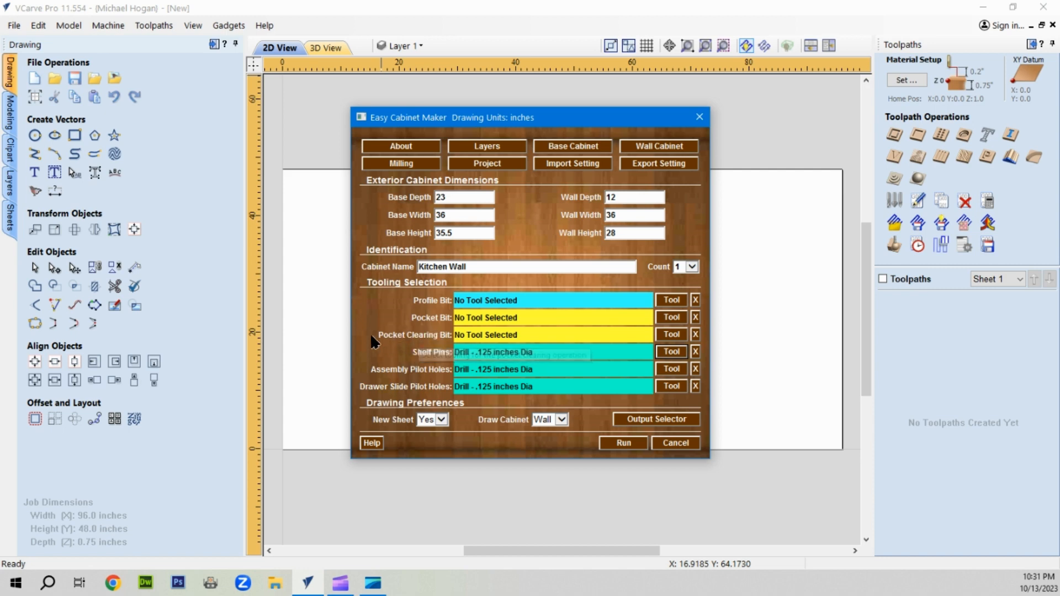
Assign End Mill Upcut .25 Dia .75 CH MLCS as the pocket clearing bit and End Mill Downcut Dia .125 CH .625 Centurion as the pocket bit.
click(673, 334)
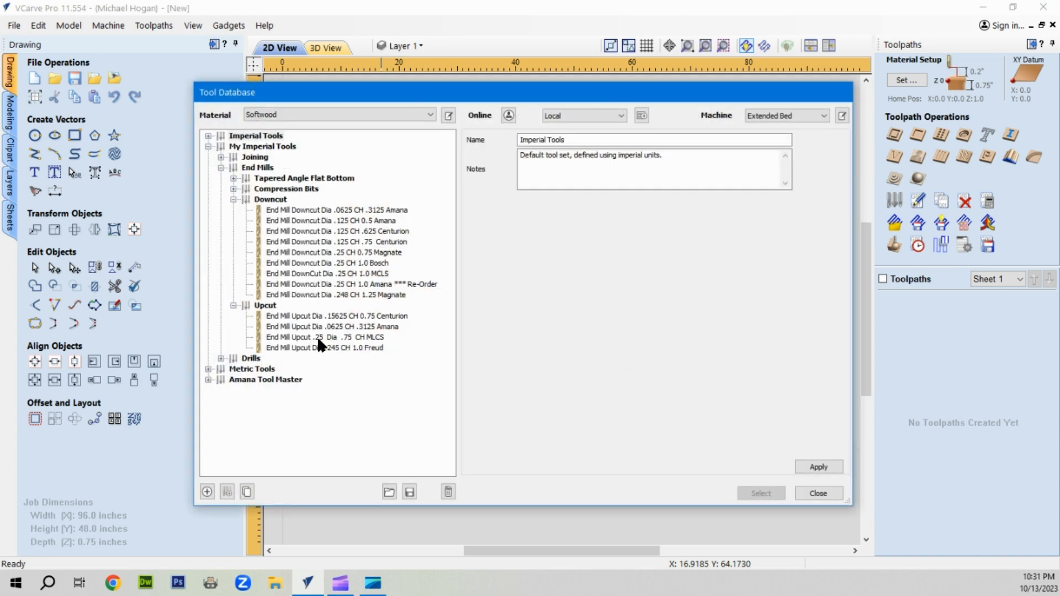
click(319, 336)
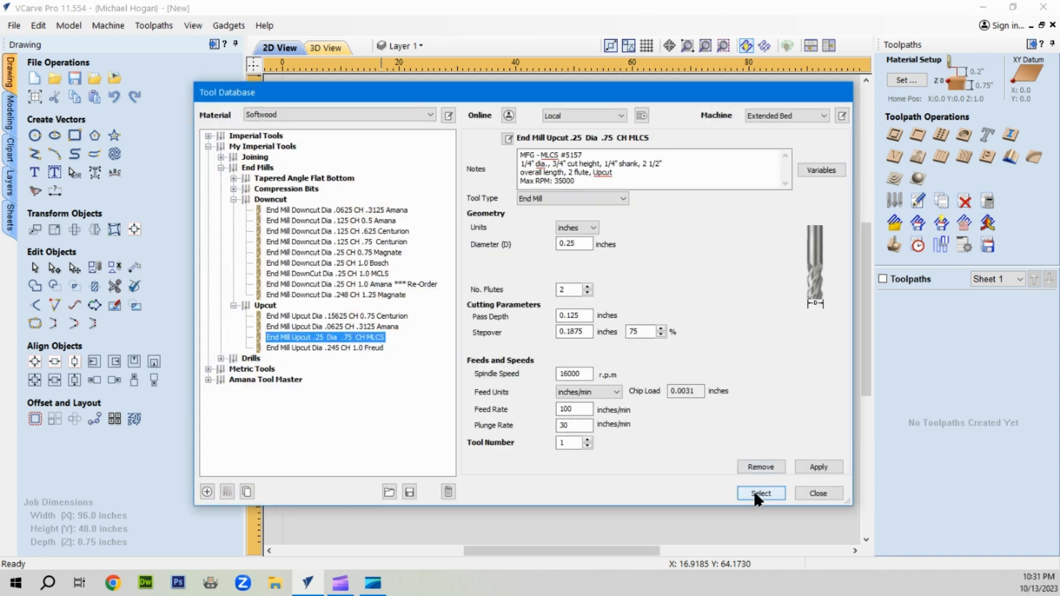
click(754, 490)
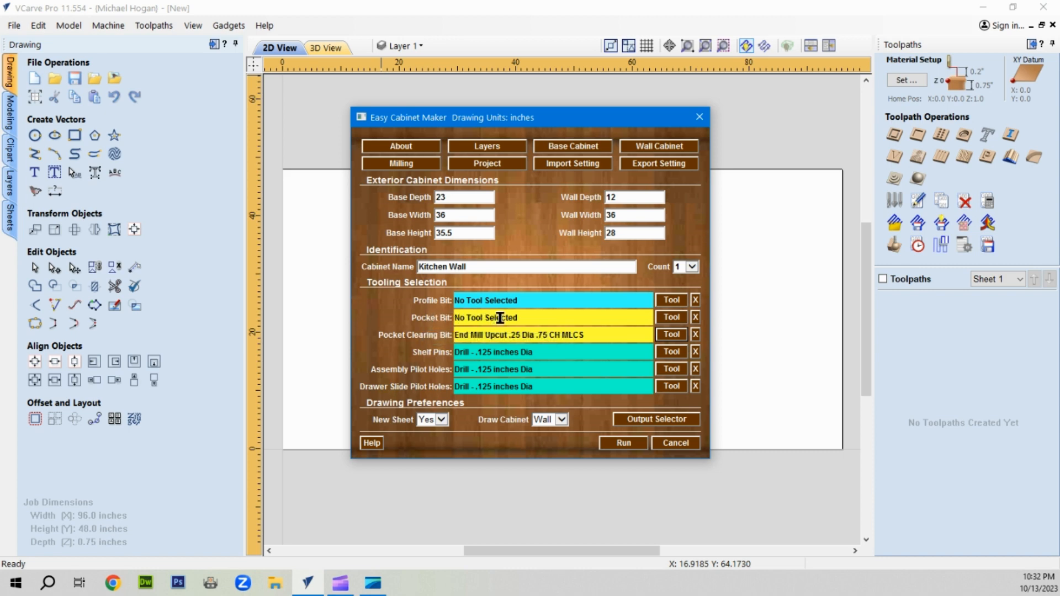
click(671, 318)
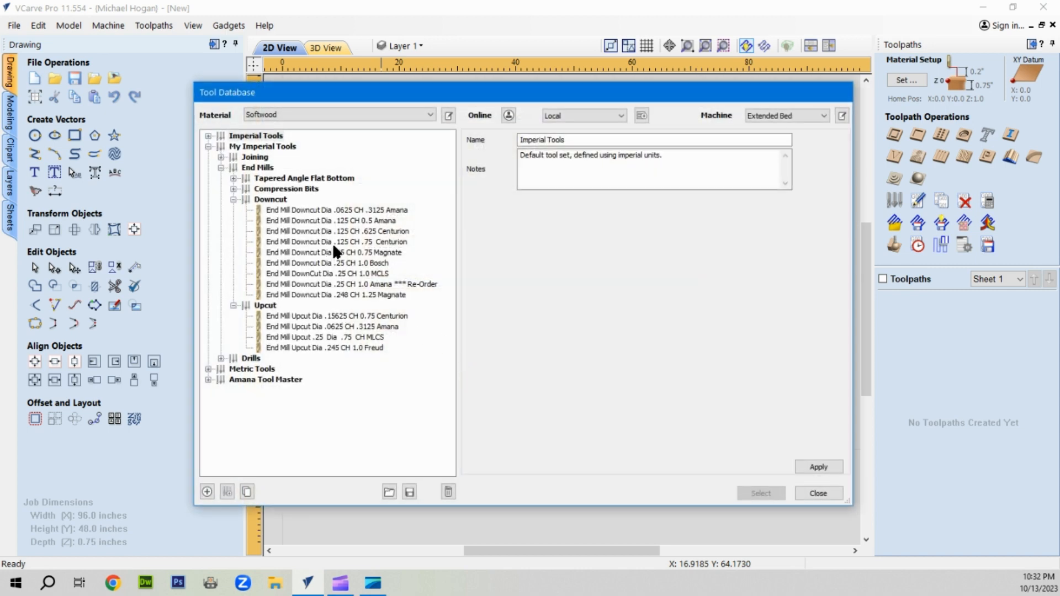
click(329, 231)
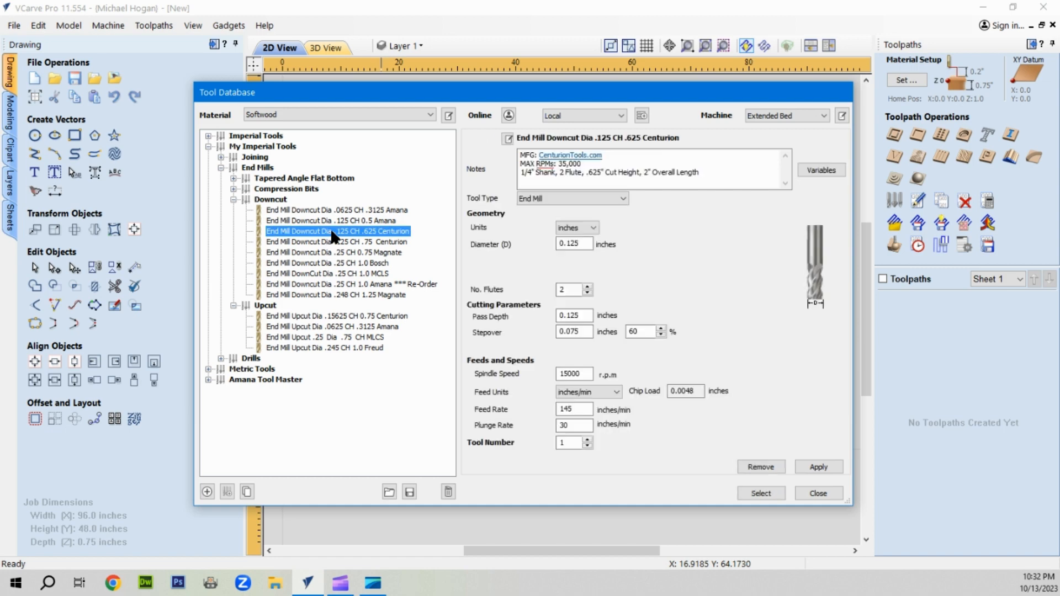
click(761, 491)
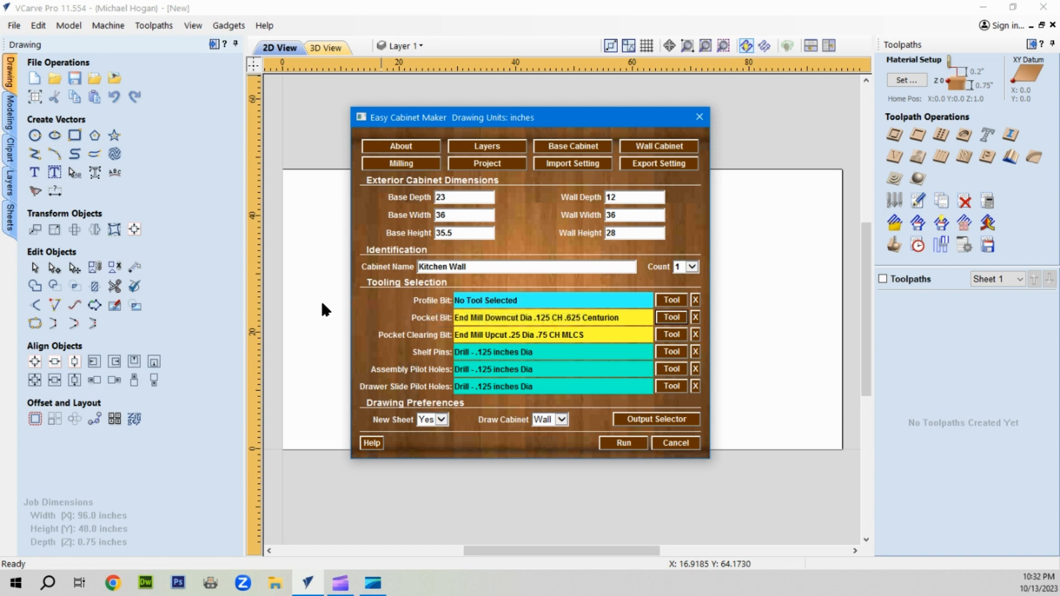
Assign End Mill DownCut Dia .25 CH 1.0 MCLS from My Imperial Tools as the profile bit.
click(672, 302)
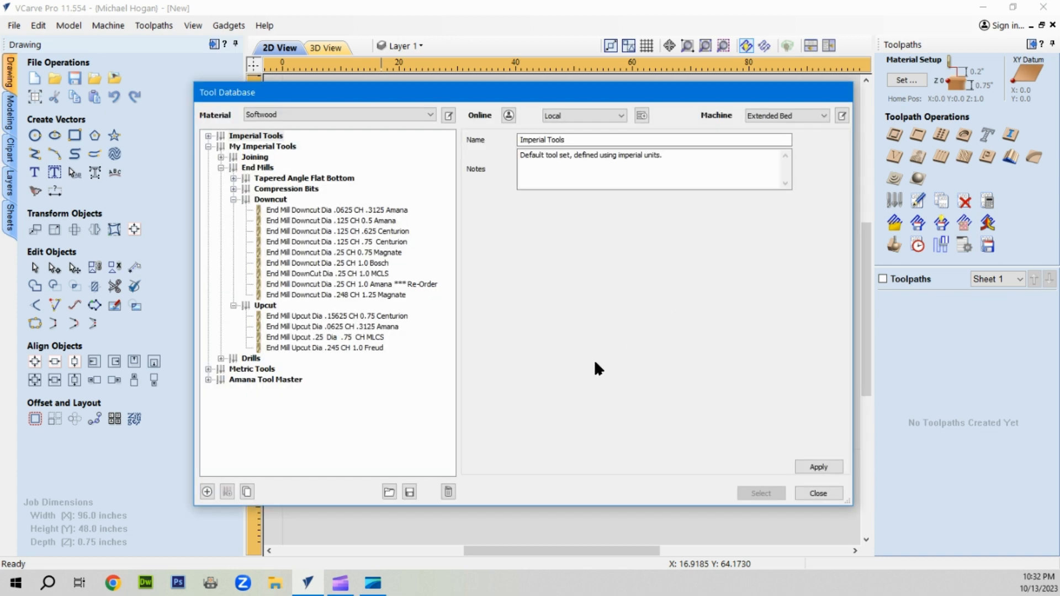
click(333, 272)
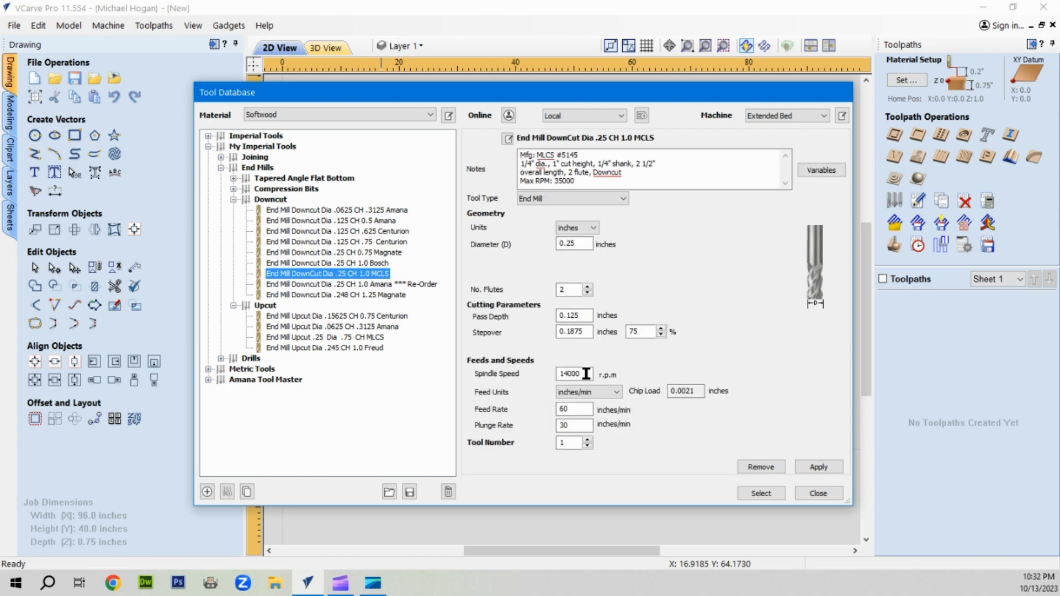
click(761, 493)
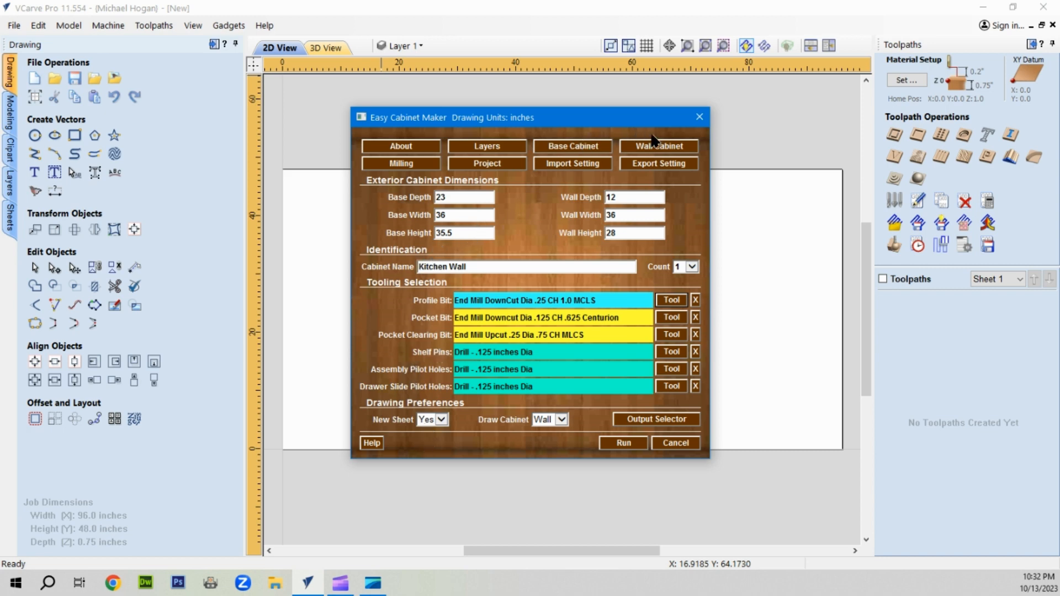
Set Add Center Panel and Center Face Frame to Yes in the wall cabinet setup and save it.
click(659, 146)
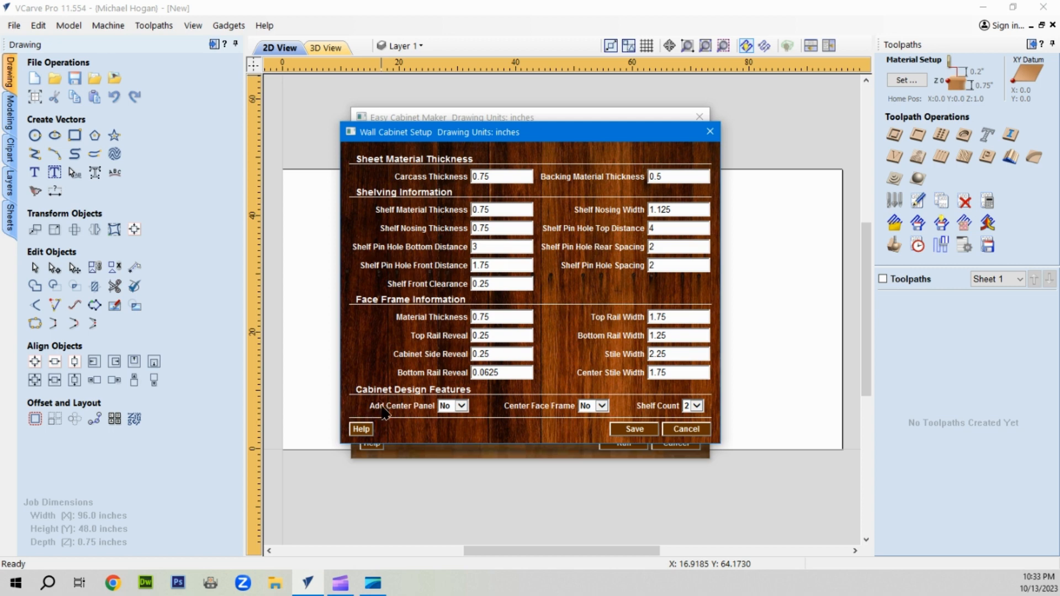
click(461, 407)
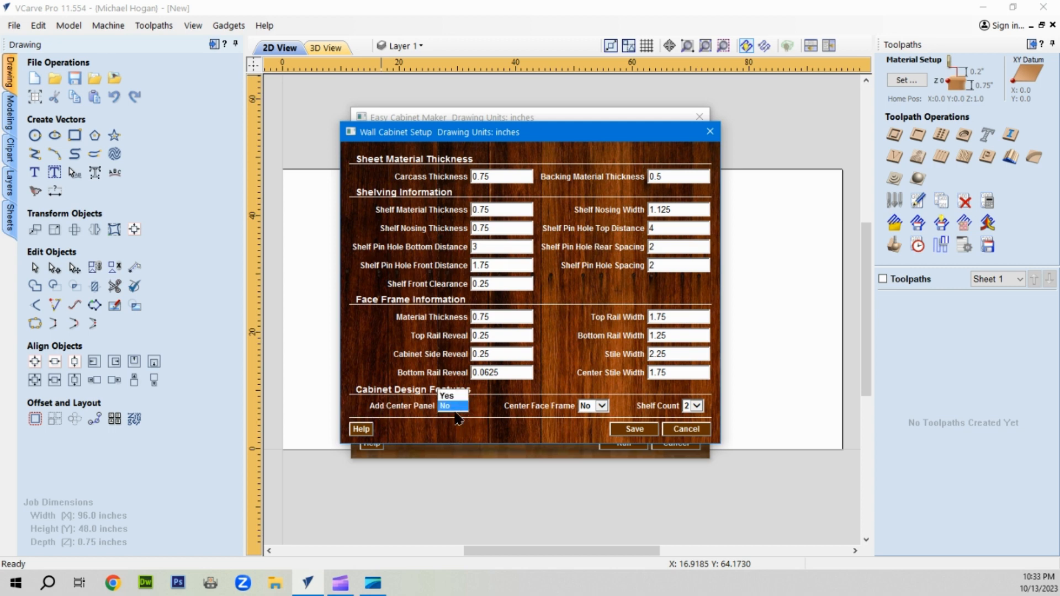
click(448, 394)
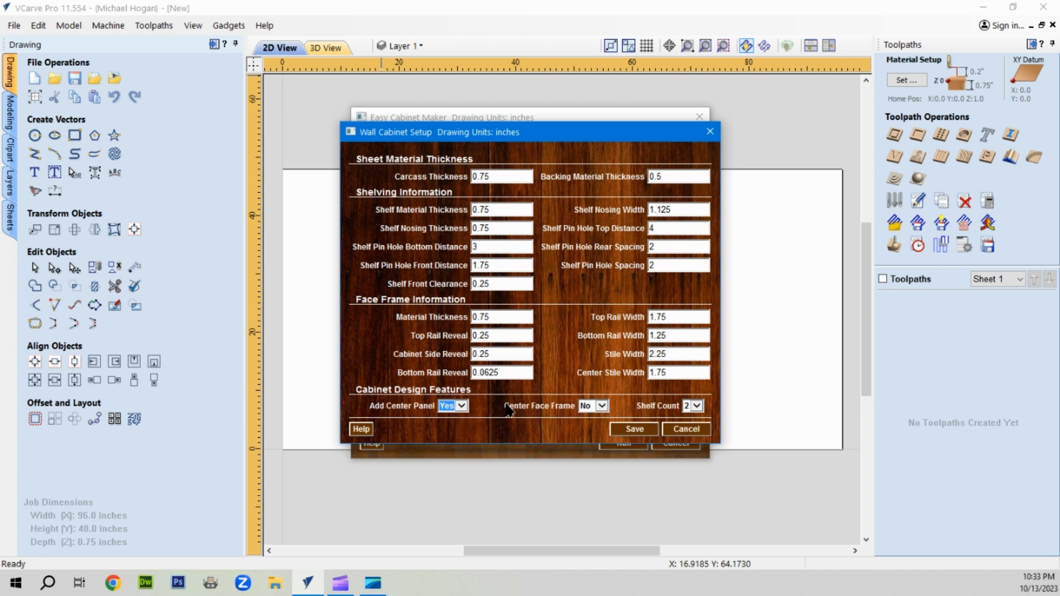
mouse_move(409, 410)
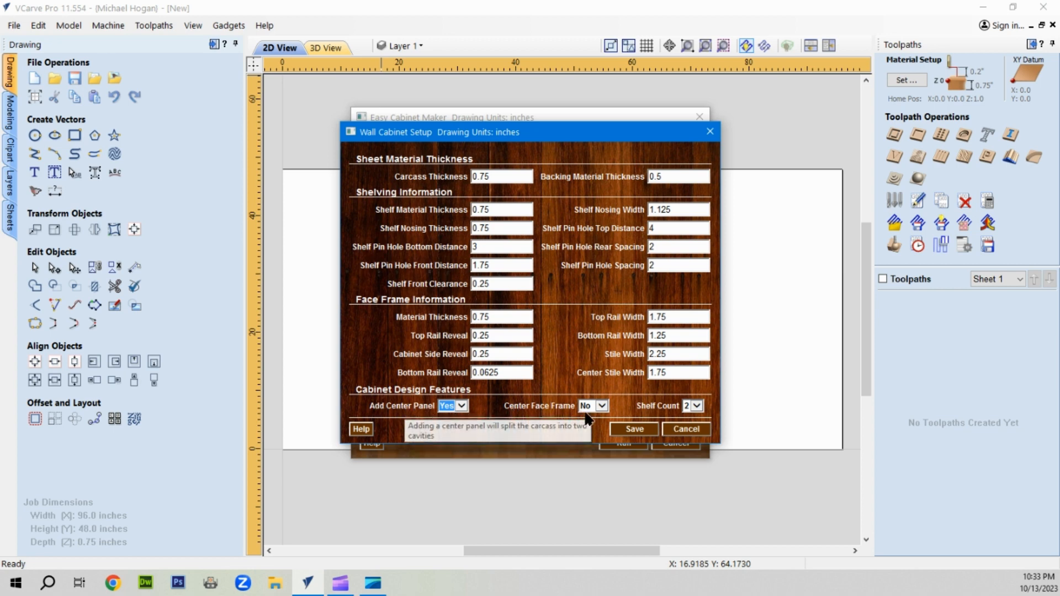
click(602, 405)
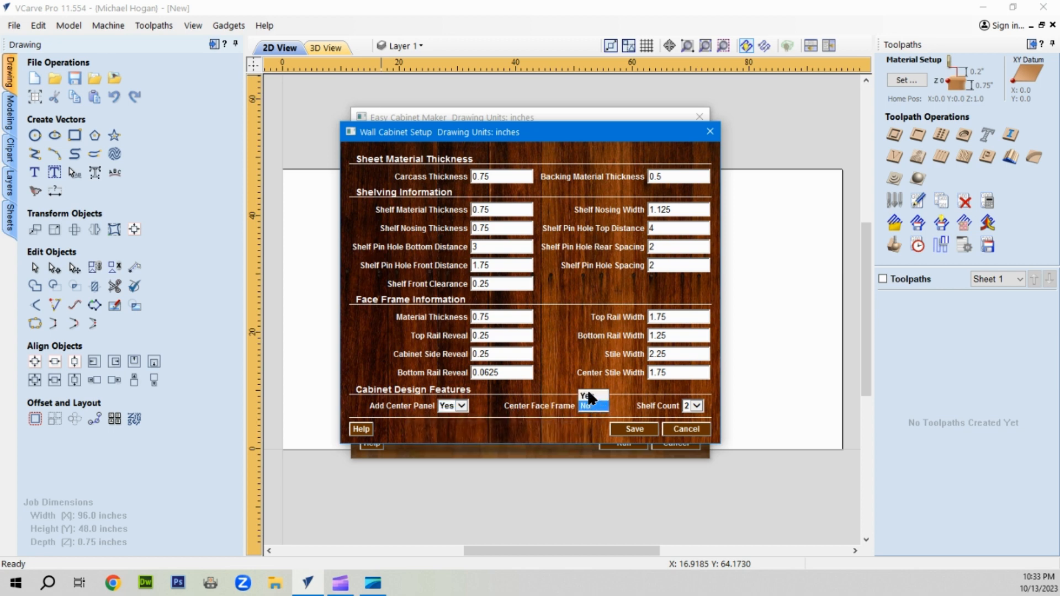
click(588, 395)
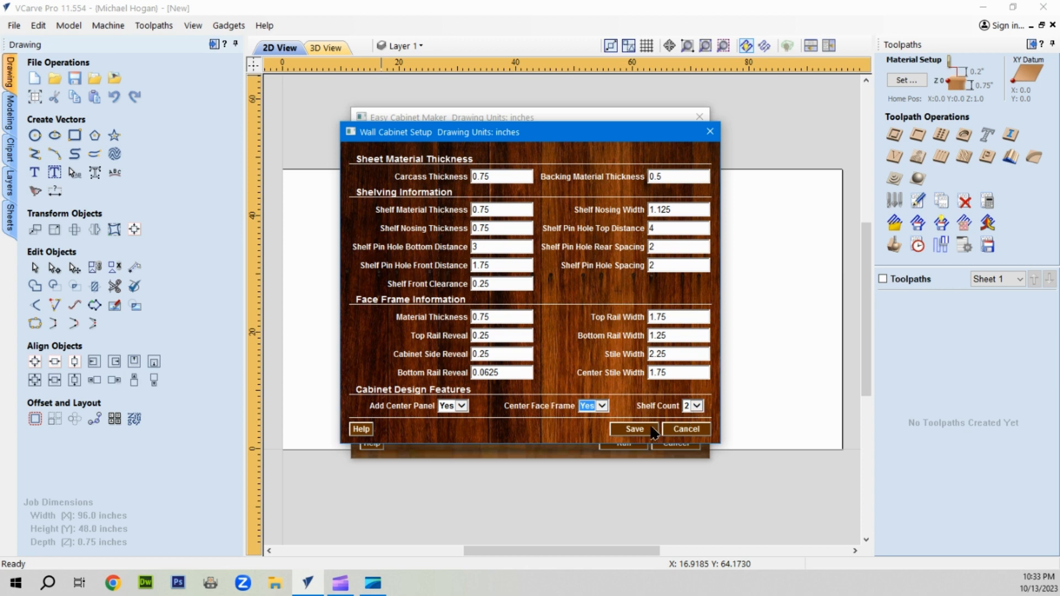
mouse_move(551, 185)
mouse_move(405, 180)
click(636, 428)
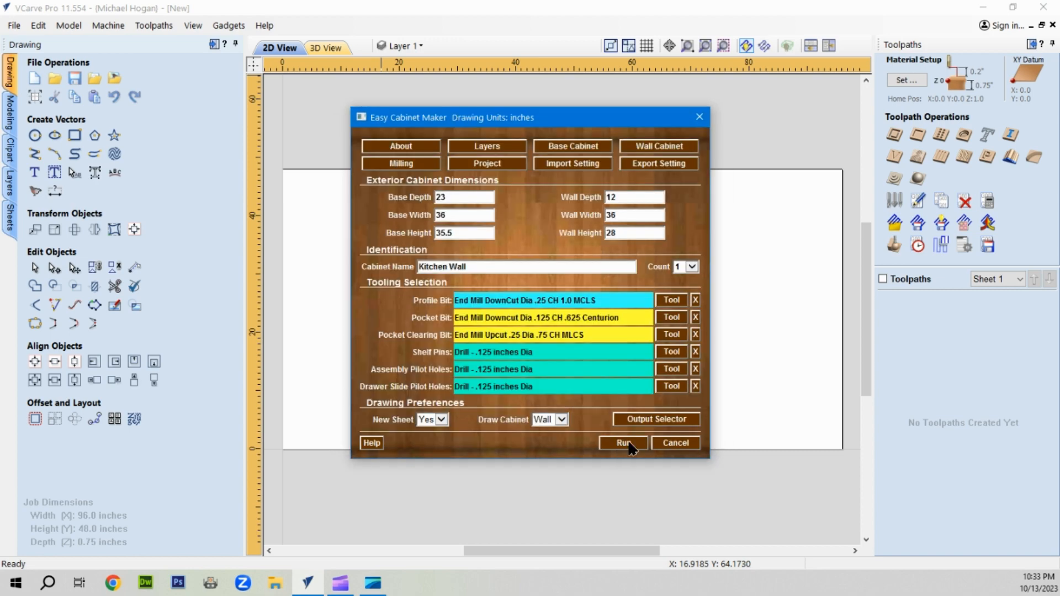
Run the gadget to draw the wall cabinet with toolpaths, accepting the cut-through warnings and the sheet thickness alert.
click(629, 444)
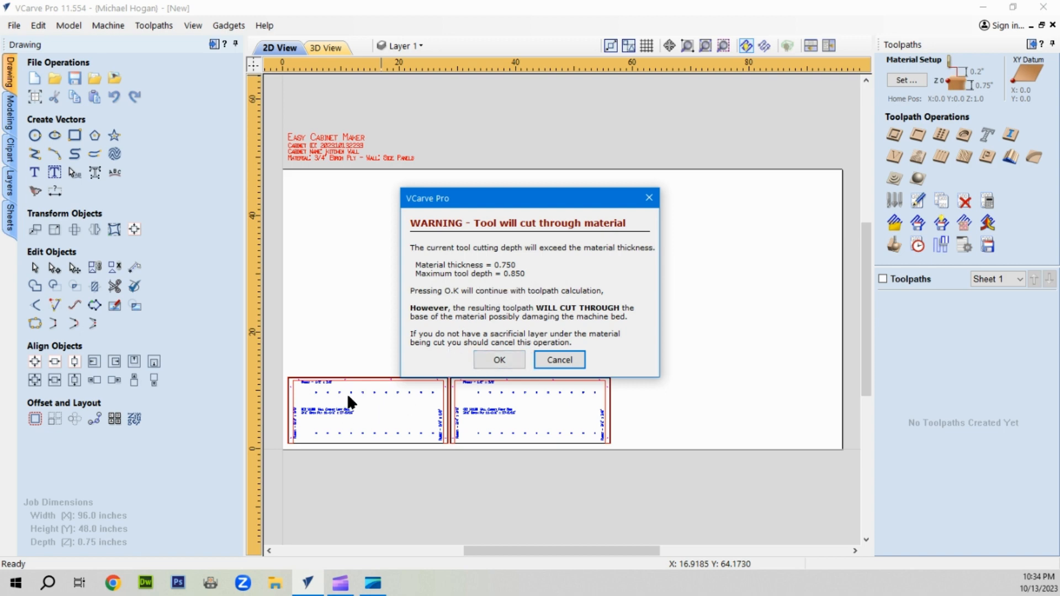
click(505, 358)
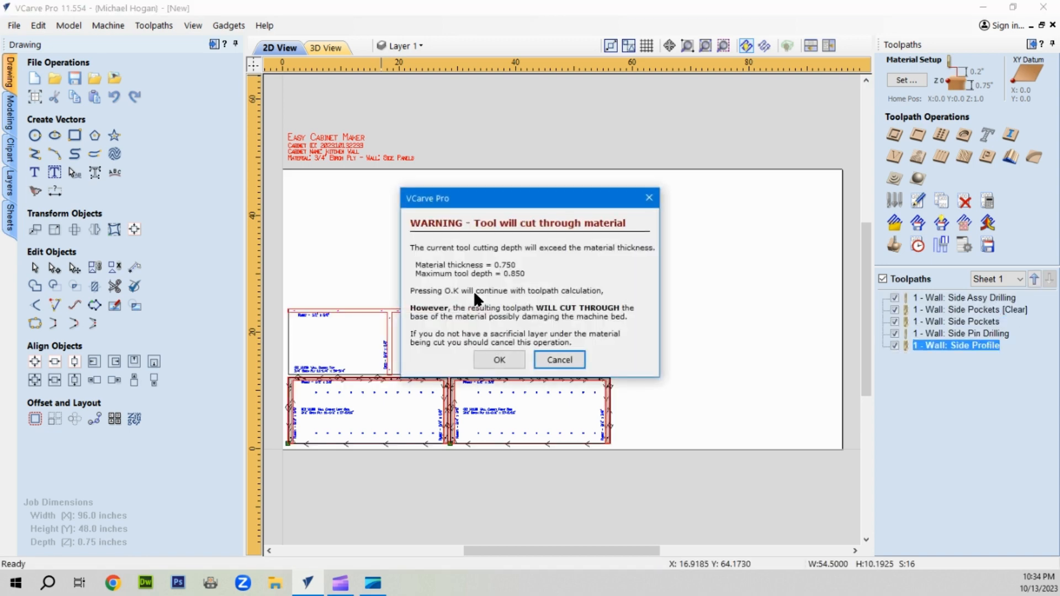
click(495, 357)
click(502, 357)
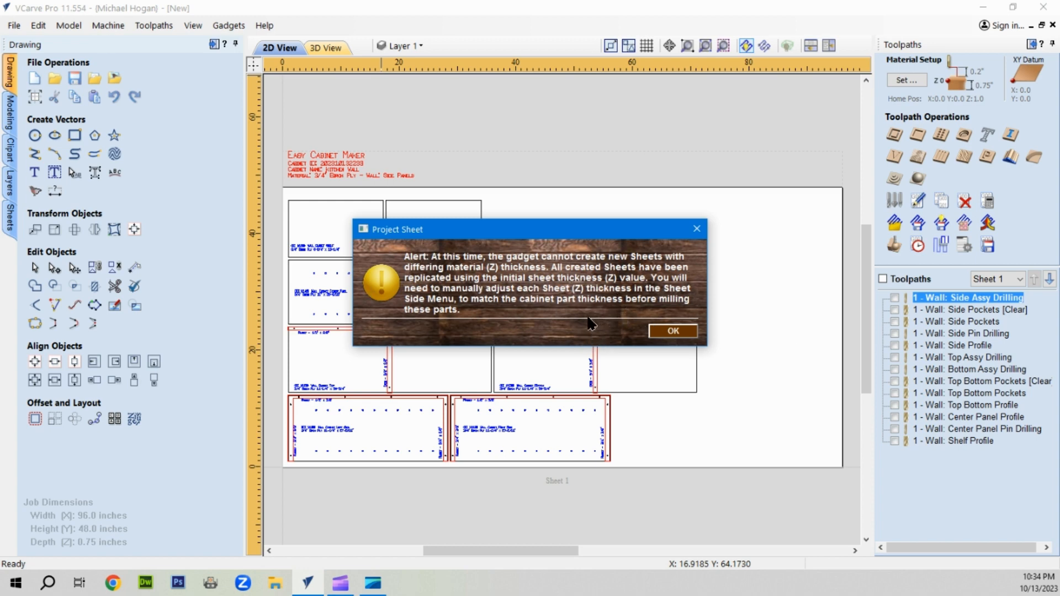
click(673, 332)
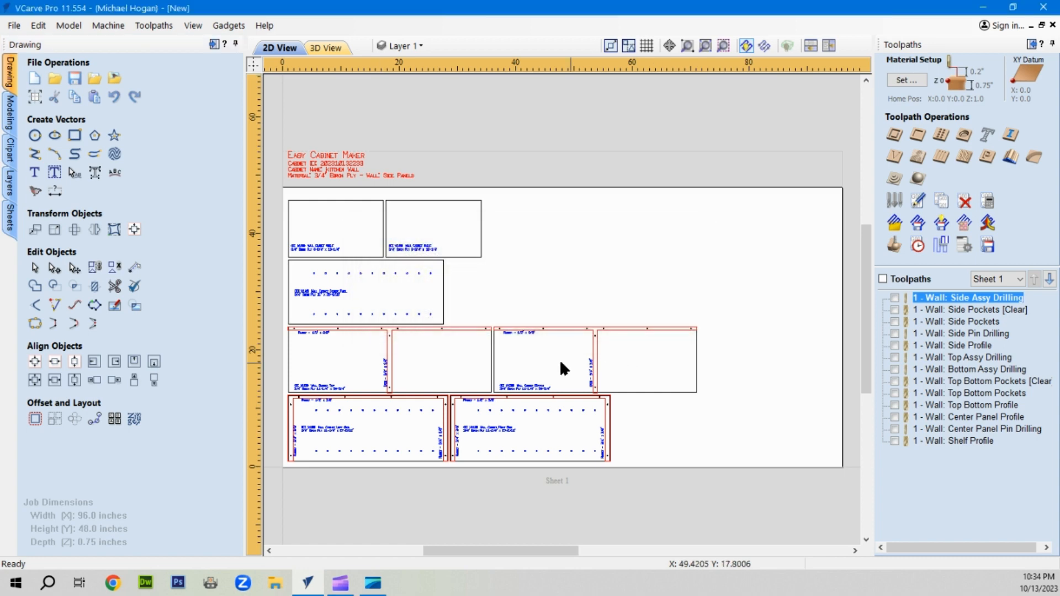
Examine the cabinet parts and material labels on the generated sheets, and switch the toolpath list to Sheet 2.
scroll(559, 360, down, 3)
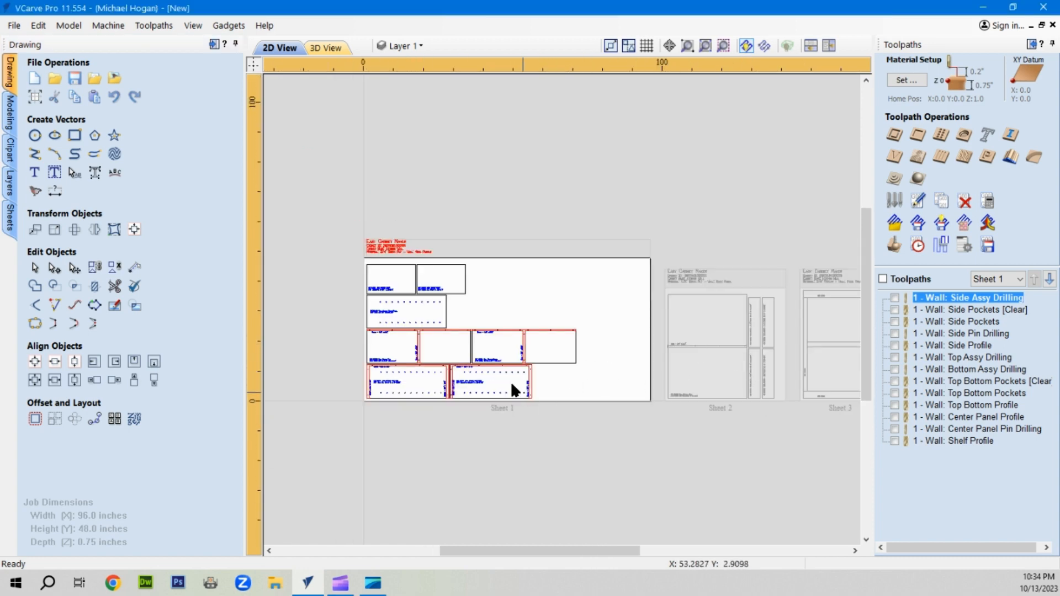
scroll(426, 283, up, 2)
scroll(333, 237, up, 2)
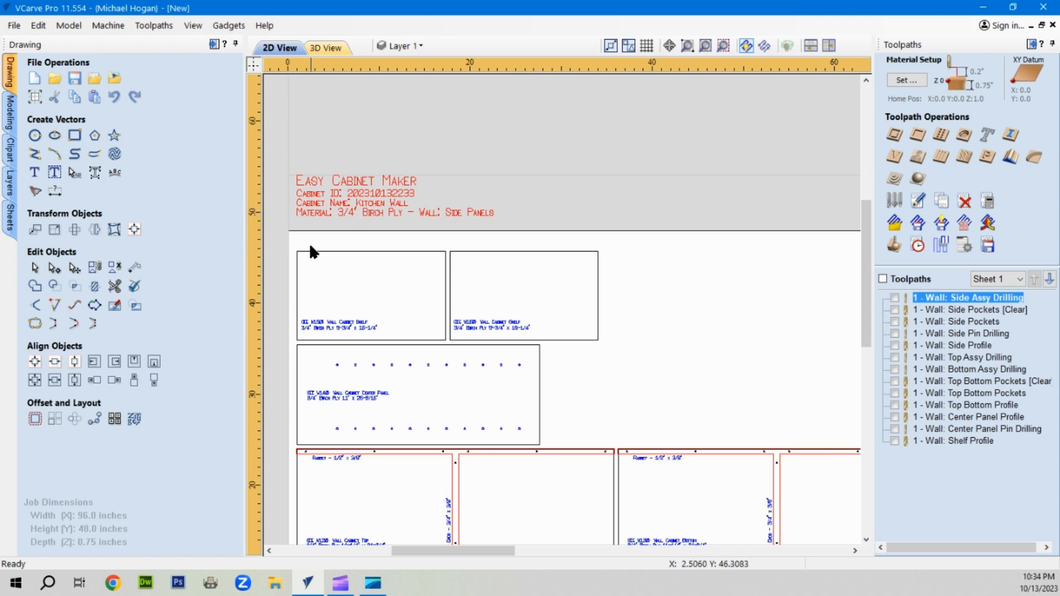
scroll(308, 243, down, 2)
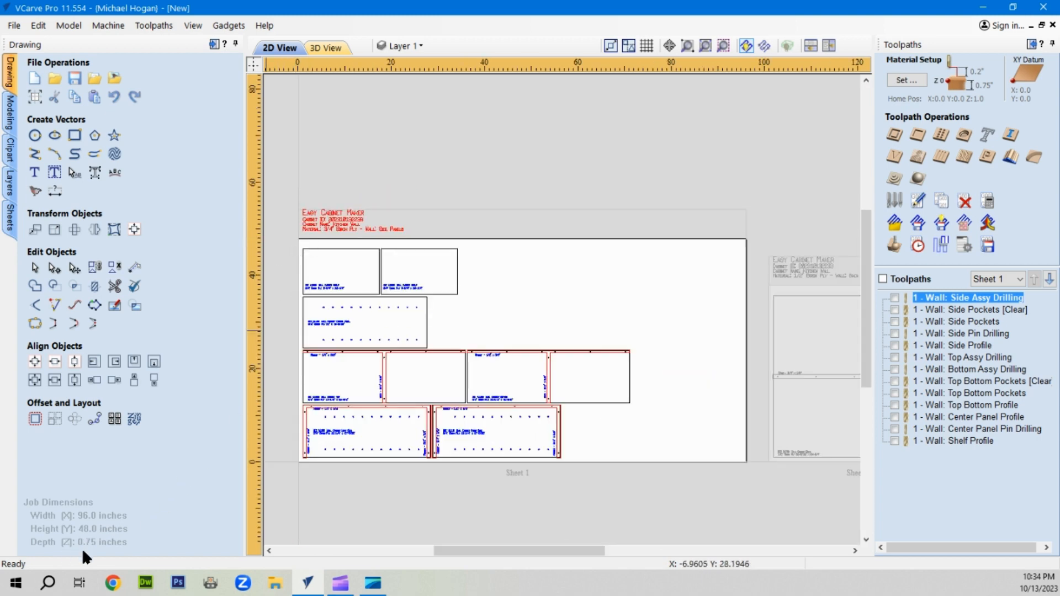
scroll(452, 405, down, 2)
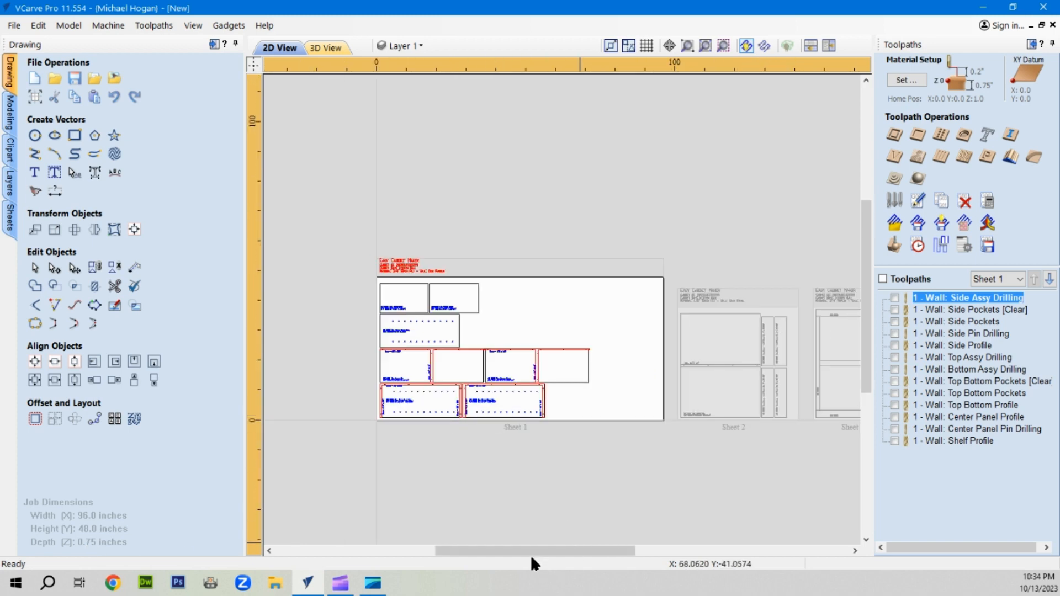
drag(532, 550, 607, 551)
scroll(442, 289, up, 3)
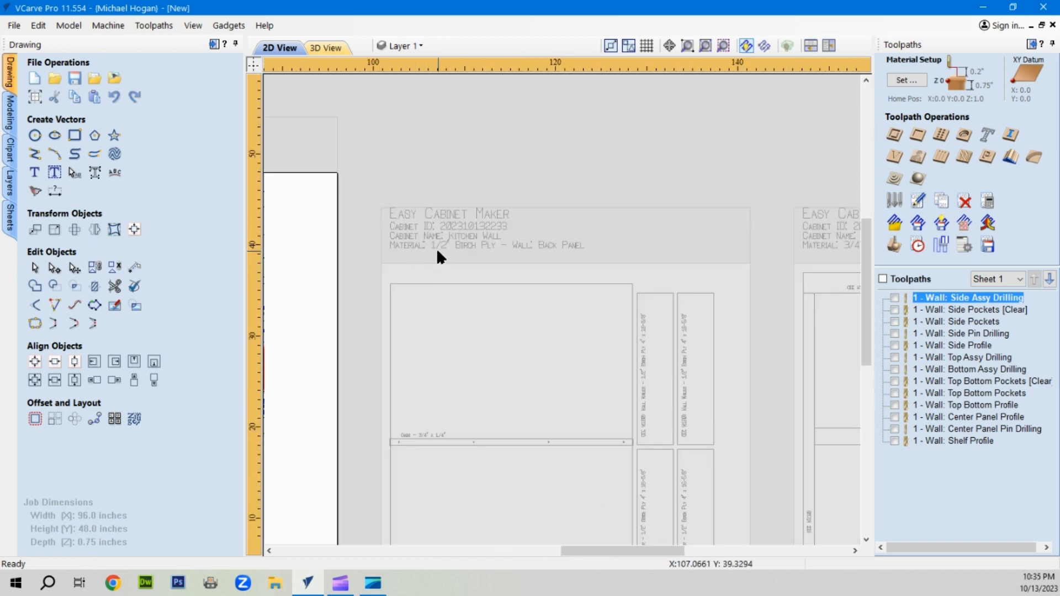
scroll(435, 253, down, 2)
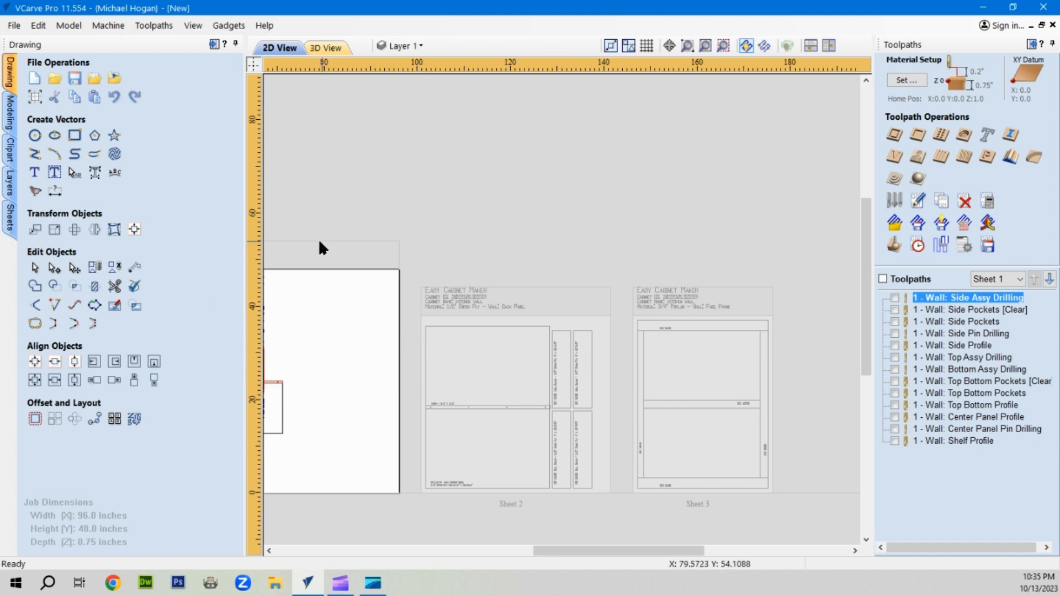
click(1014, 273)
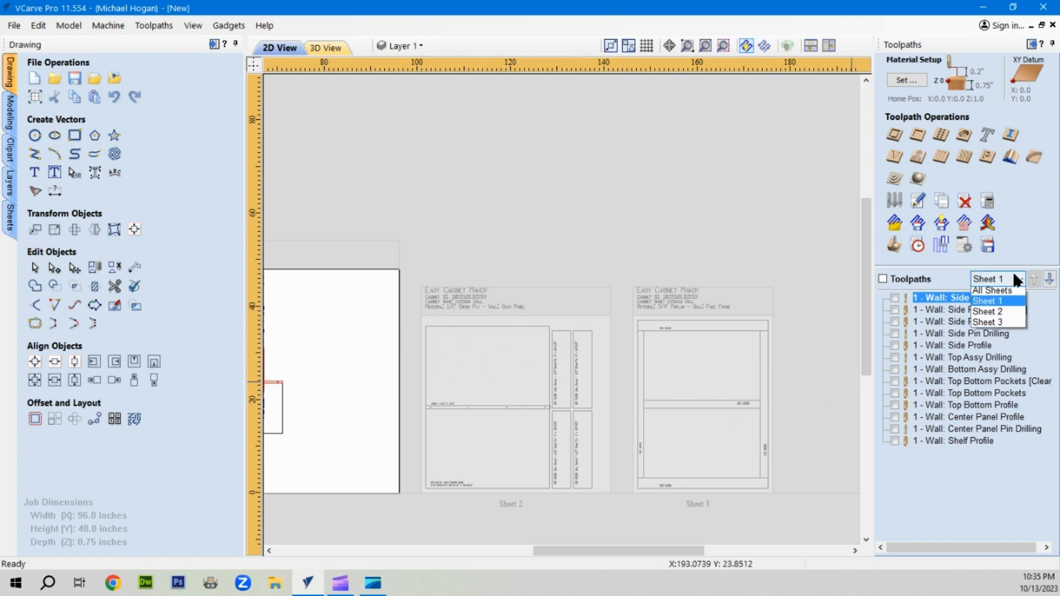
click(1002, 315)
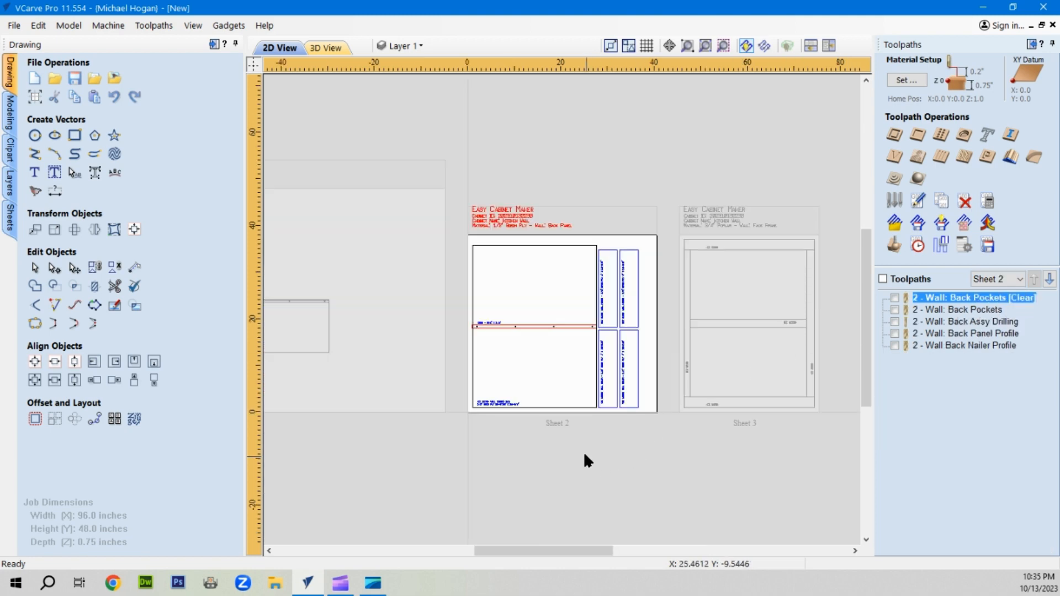
Set Sheet 2's thickness to 0.5 inches and accept the cut-through warning.
click(10, 220)
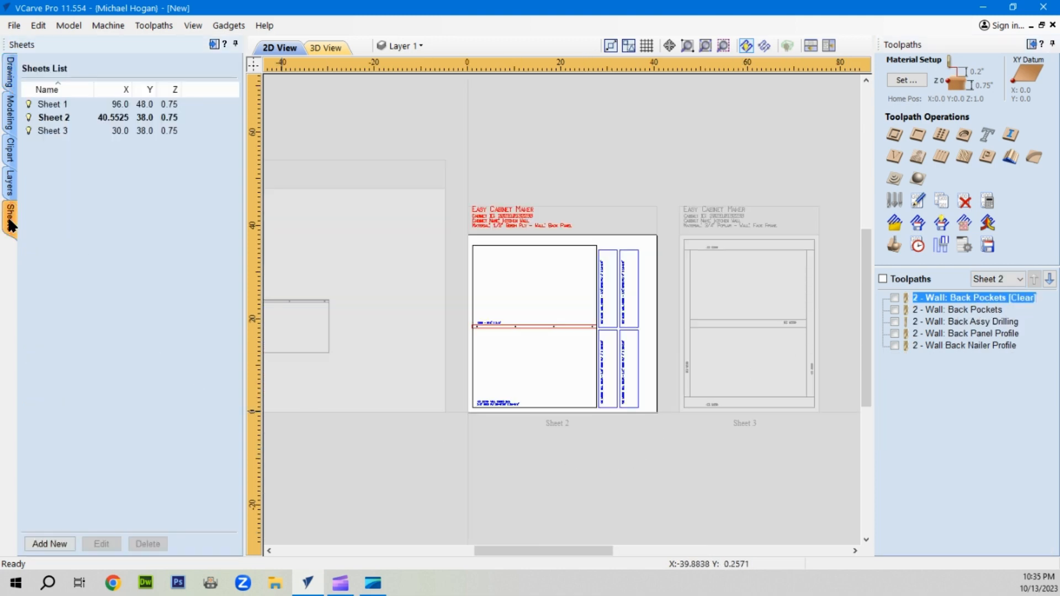
click(66, 118)
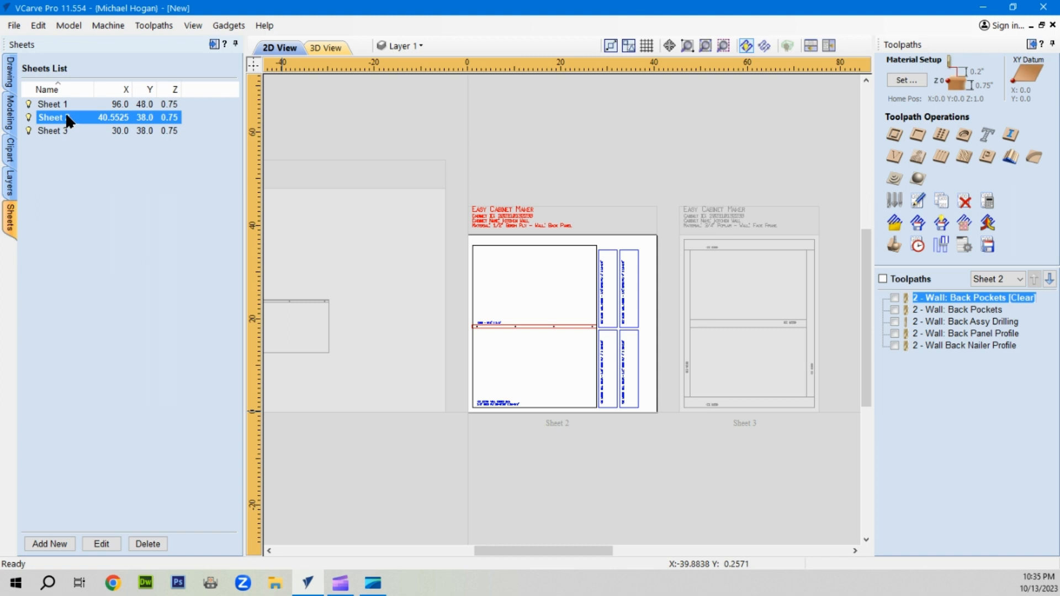
click(103, 536)
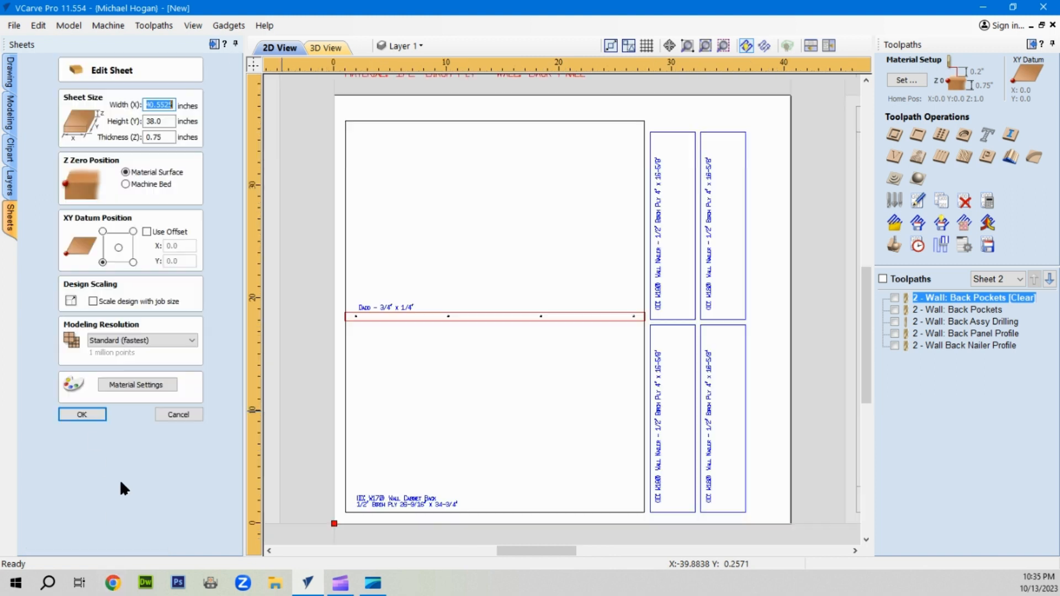
click(153, 137)
key(Delete)
key(Delete)
text(5)
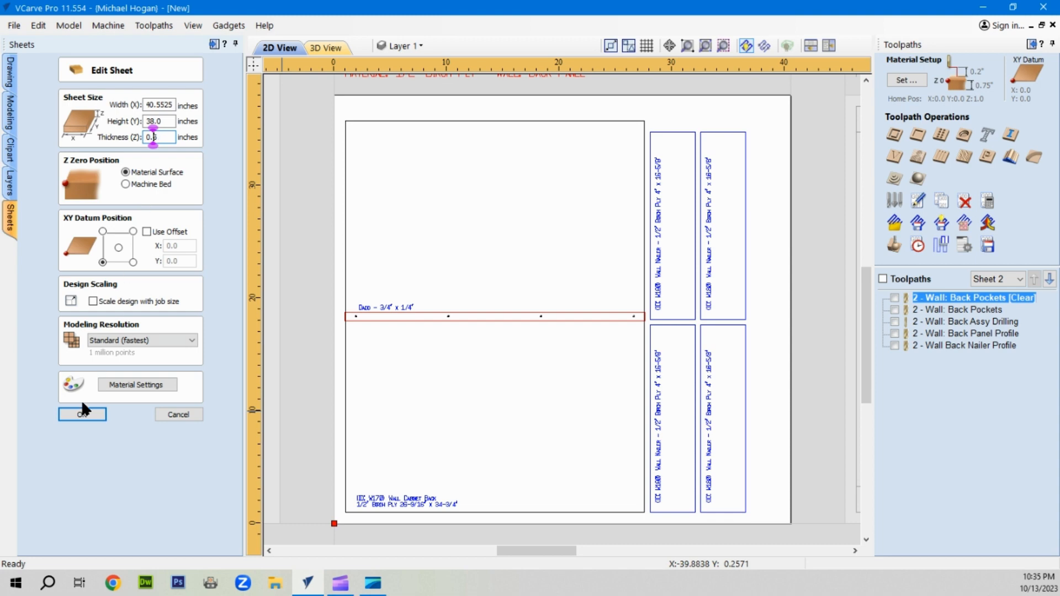
click(82, 415)
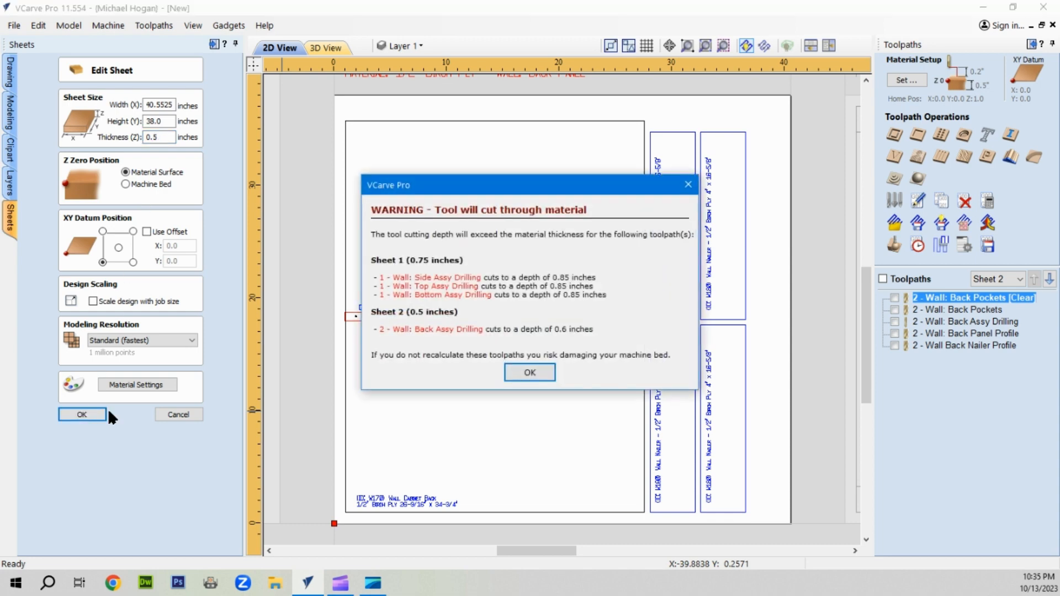
click(542, 373)
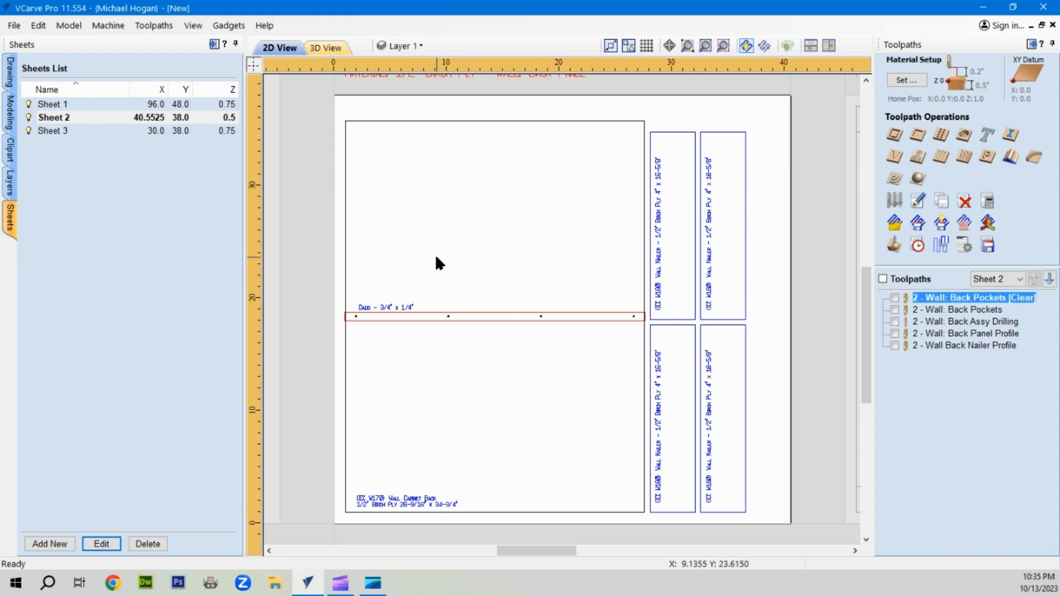
Switch the toolpath list to Sheet 3 and examine the face frame parts and the material labels across all three sheets.
scroll(436, 260, down, 1)
scroll(267, 330, down, 1)
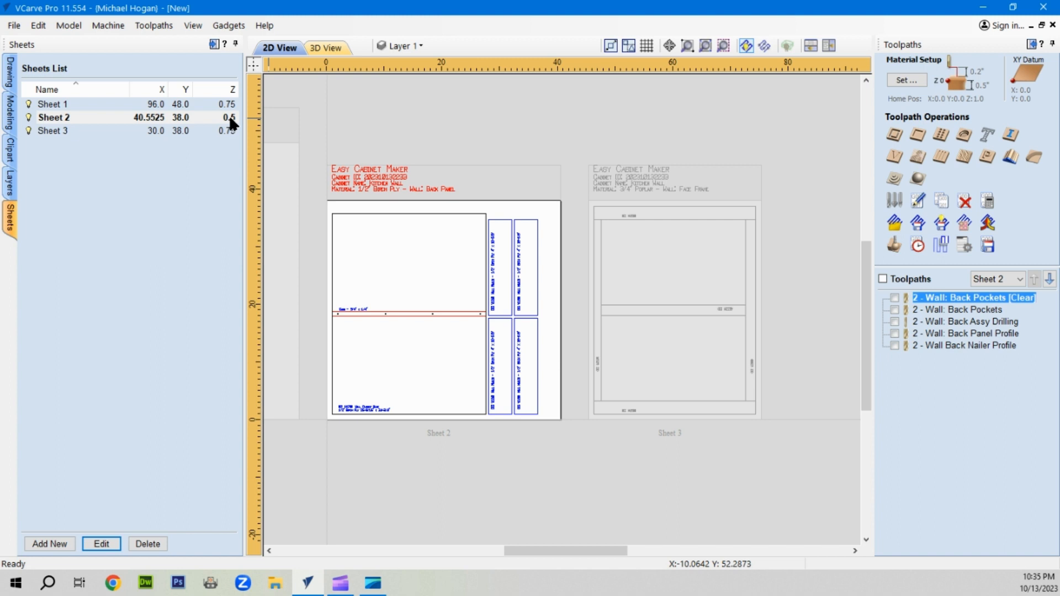
click(1019, 279)
click(1012, 323)
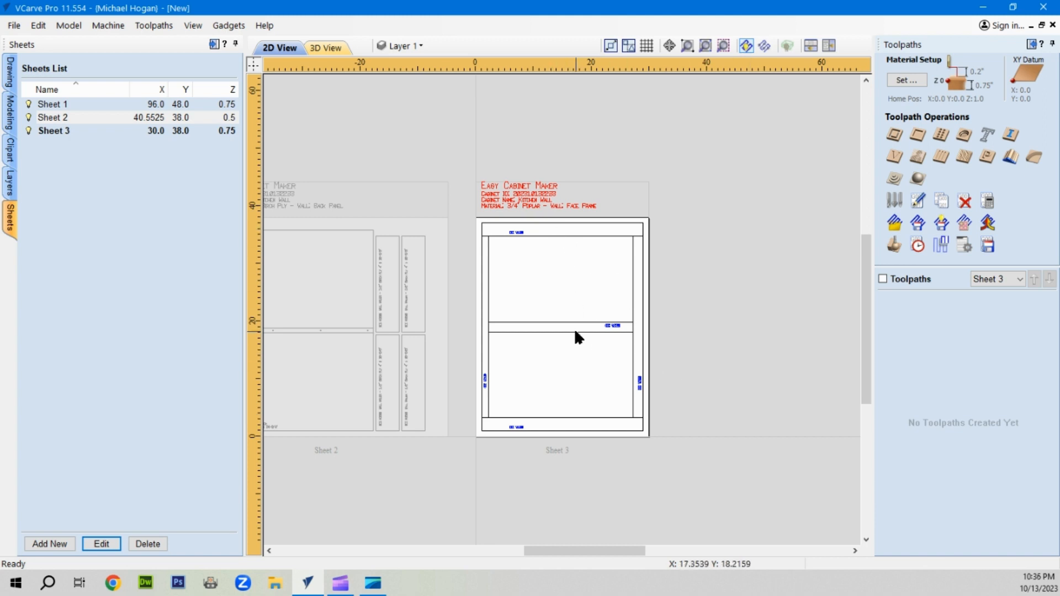
scroll(718, 361, down, 2)
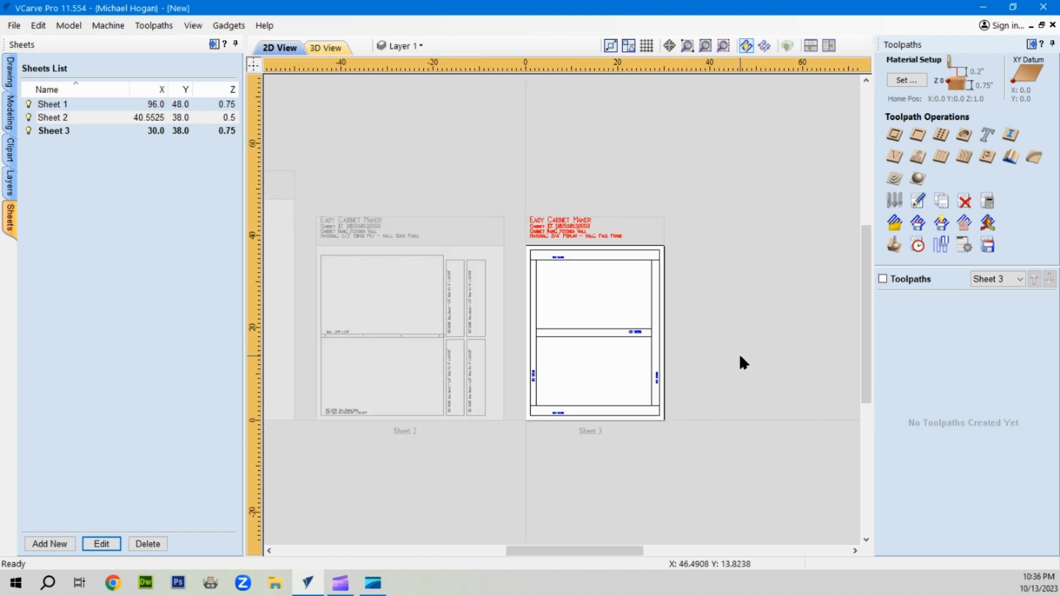
scroll(783, 358, down, 2)
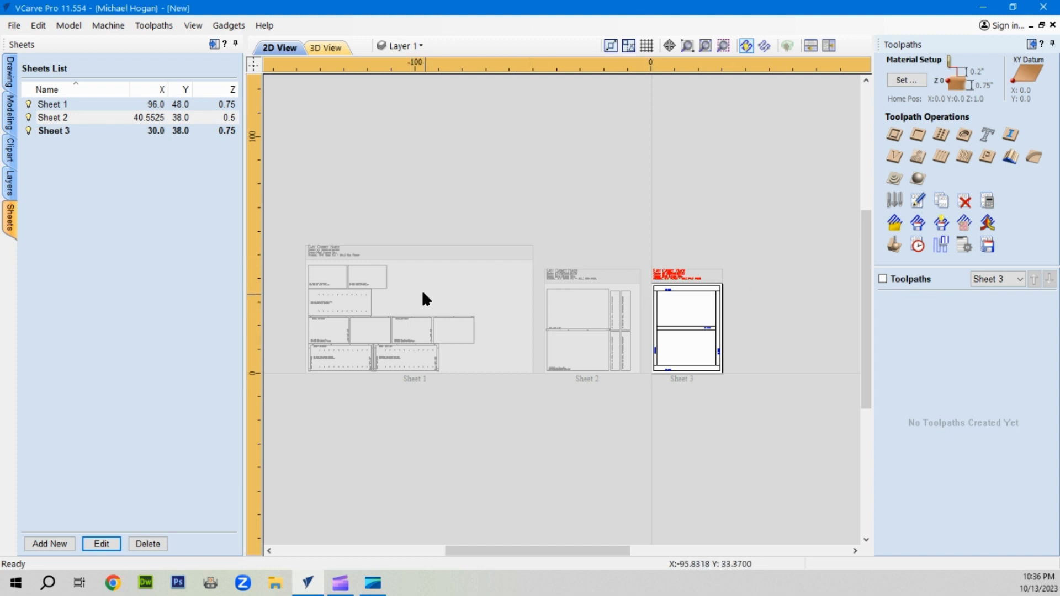
scroll(314, 262, up, 3)
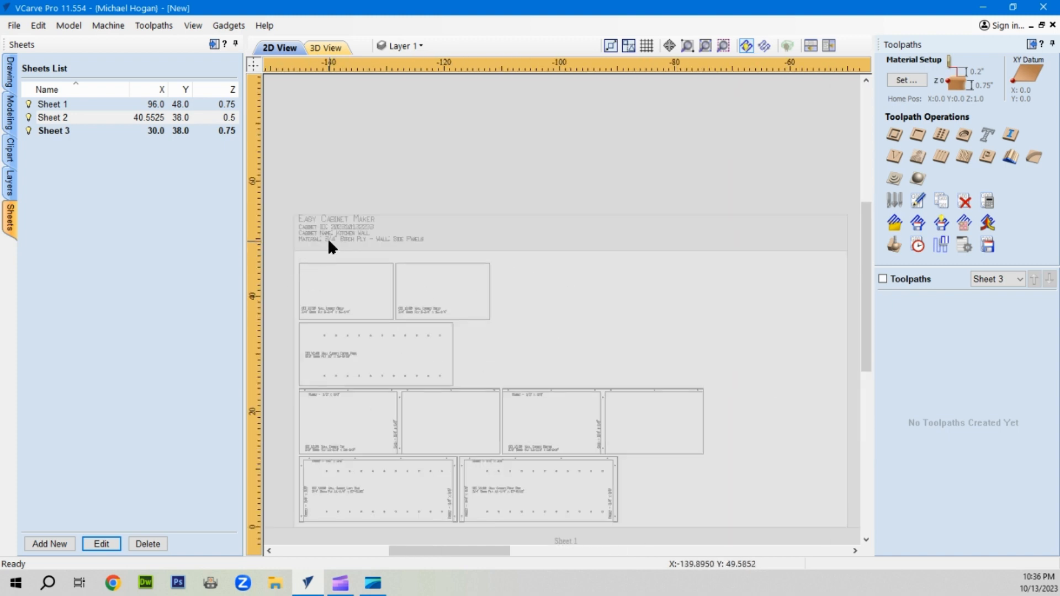
scroll(307, 274, down, 2)
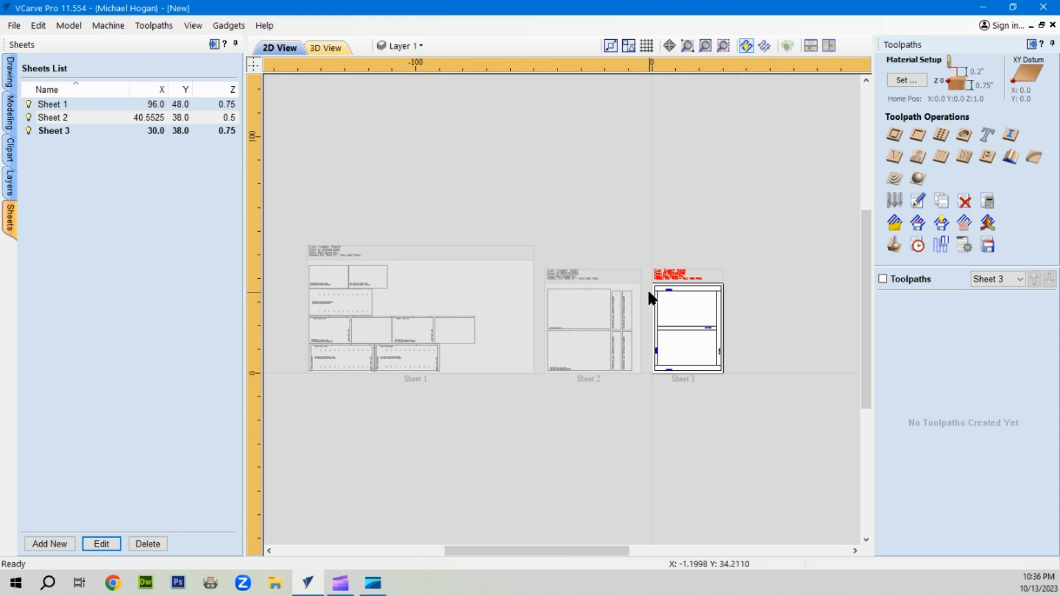
scroll(640, 274, up, 3)
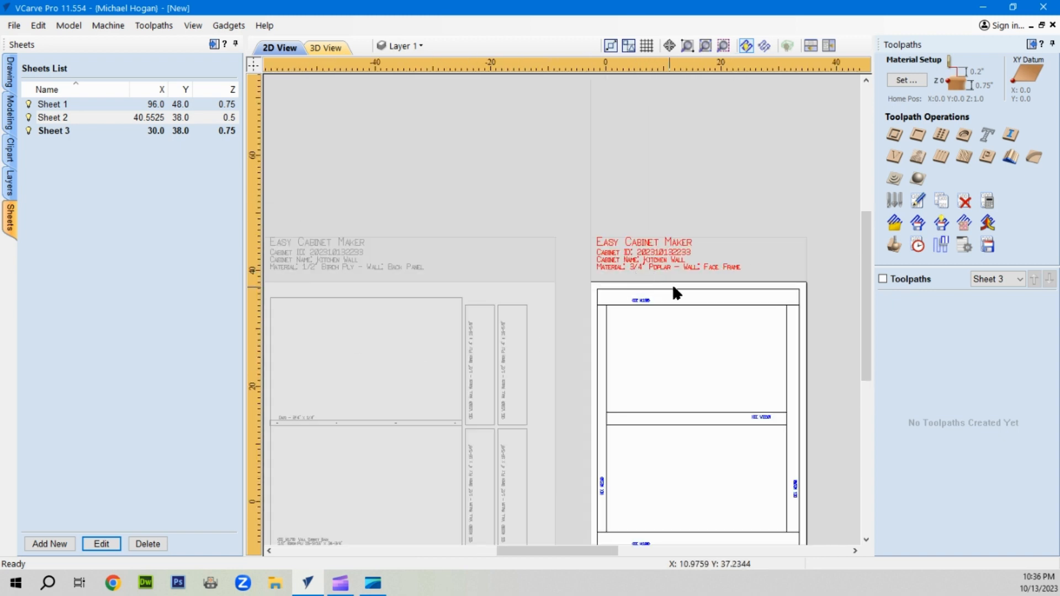
scroll(671, 284, down, 2)
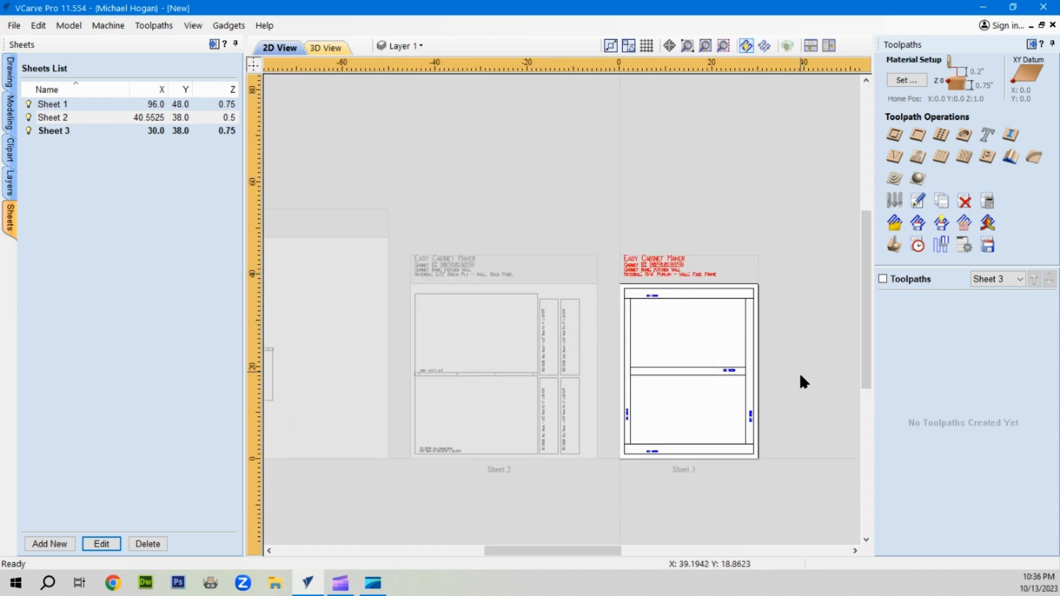
scroll(366, 326, down, 2)
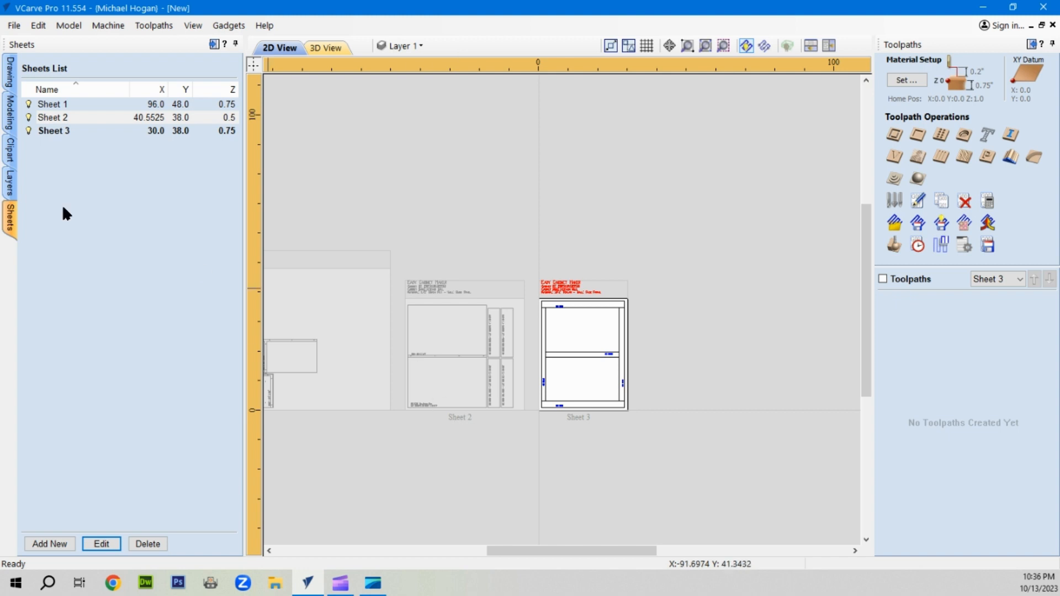
click(40, 117)
right_click(39, 117)
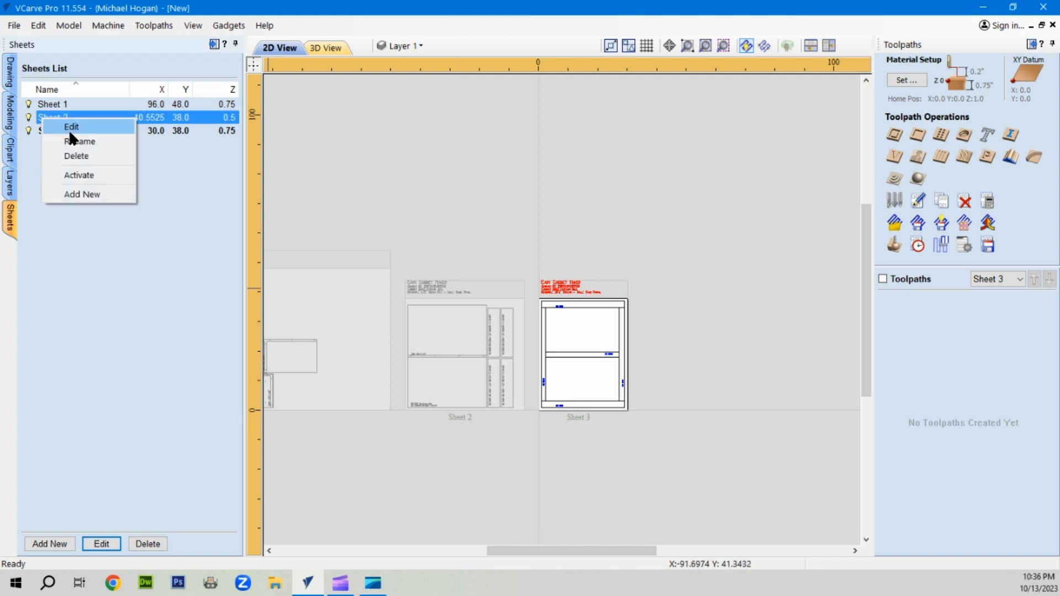
click(76, 141)
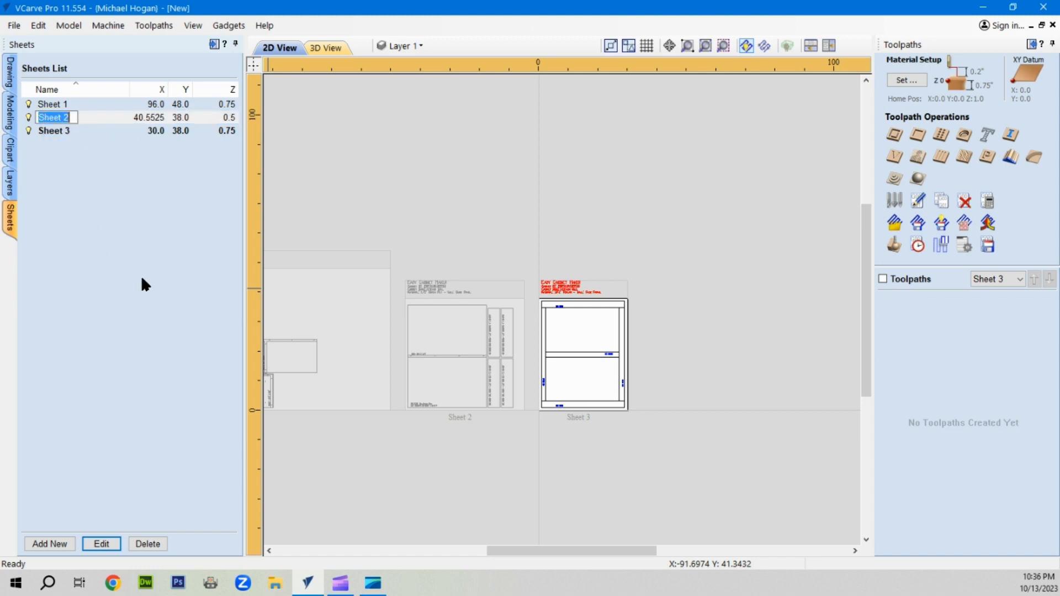
click(54, 132)
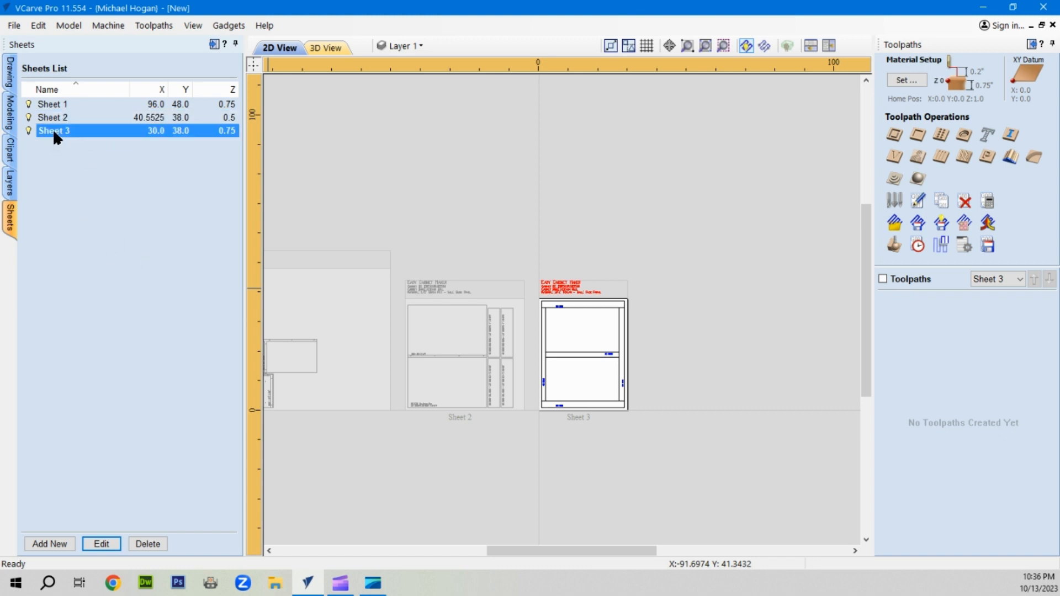
click(53, 131)
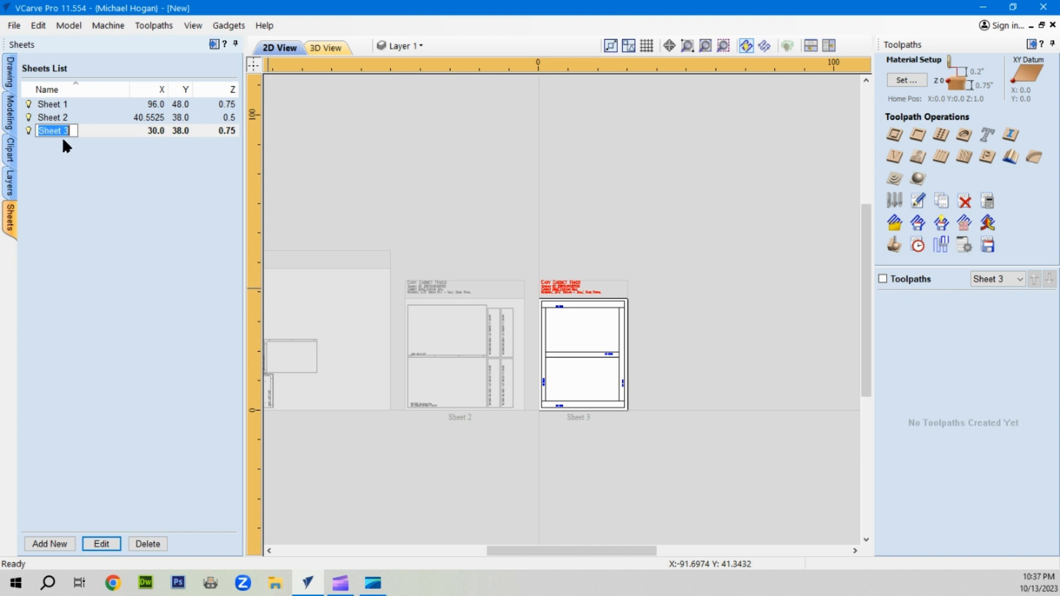
Make Sheet 1 the active sheet and open the Sheet 1 and Sheet 2 names for renaming.
click(54, 105)
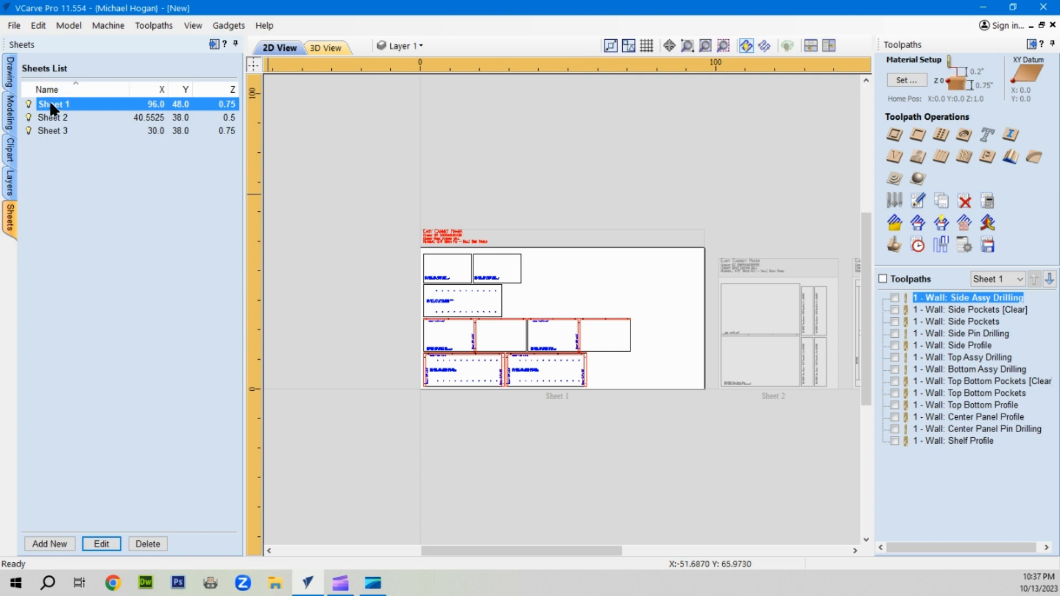
right_click(50, 103)
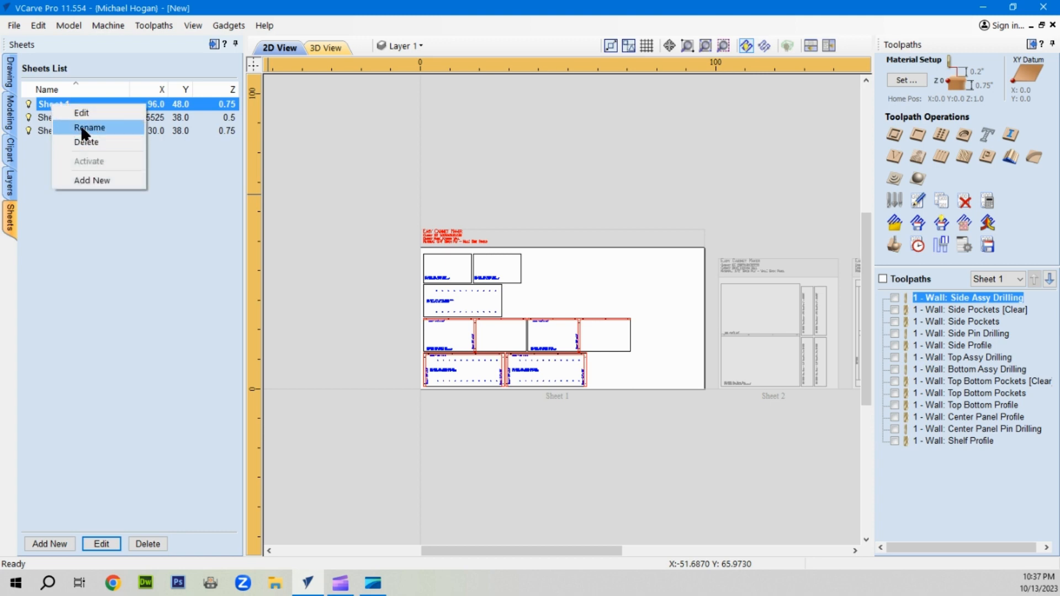
click(47, 103)
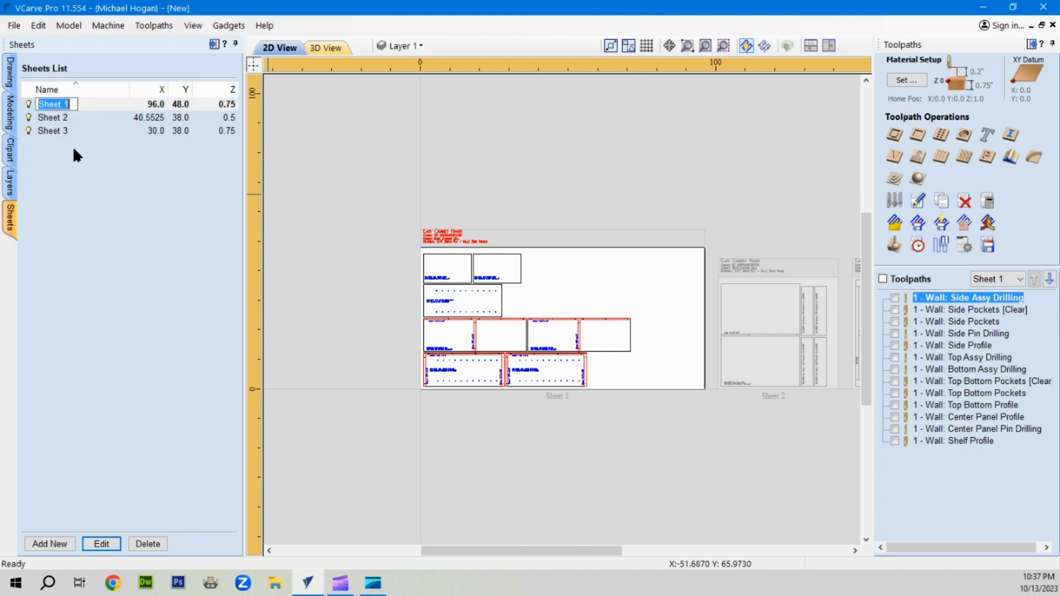
click(59, 118)
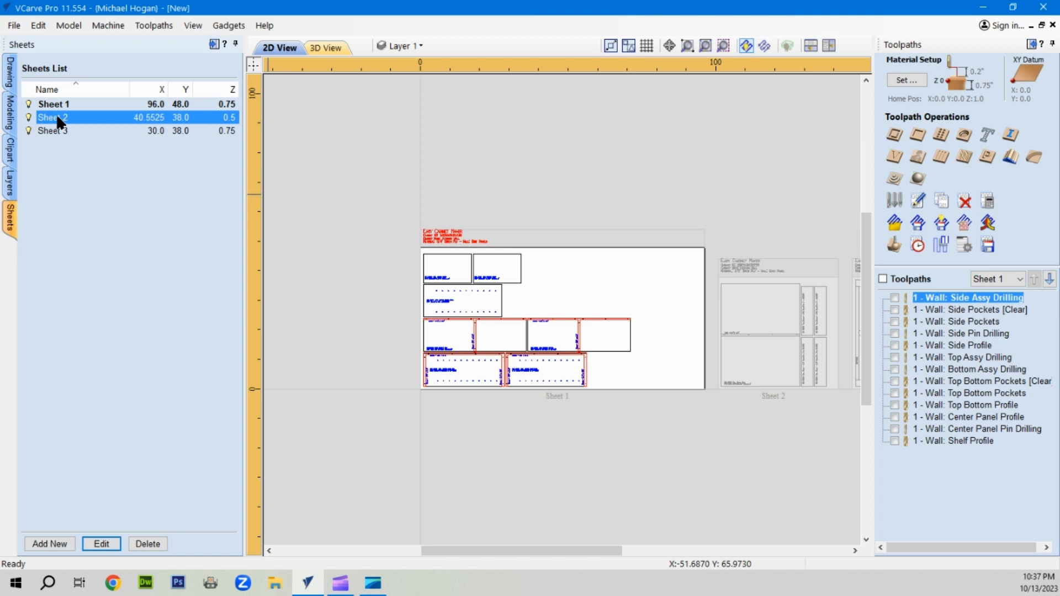
right_click(58, 119)
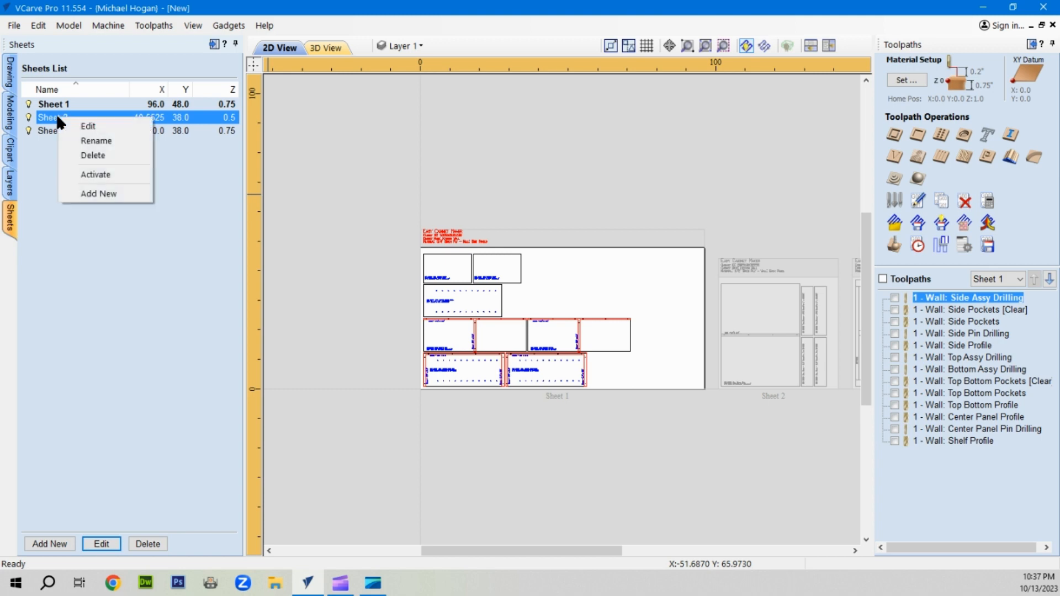
click(90, 142)
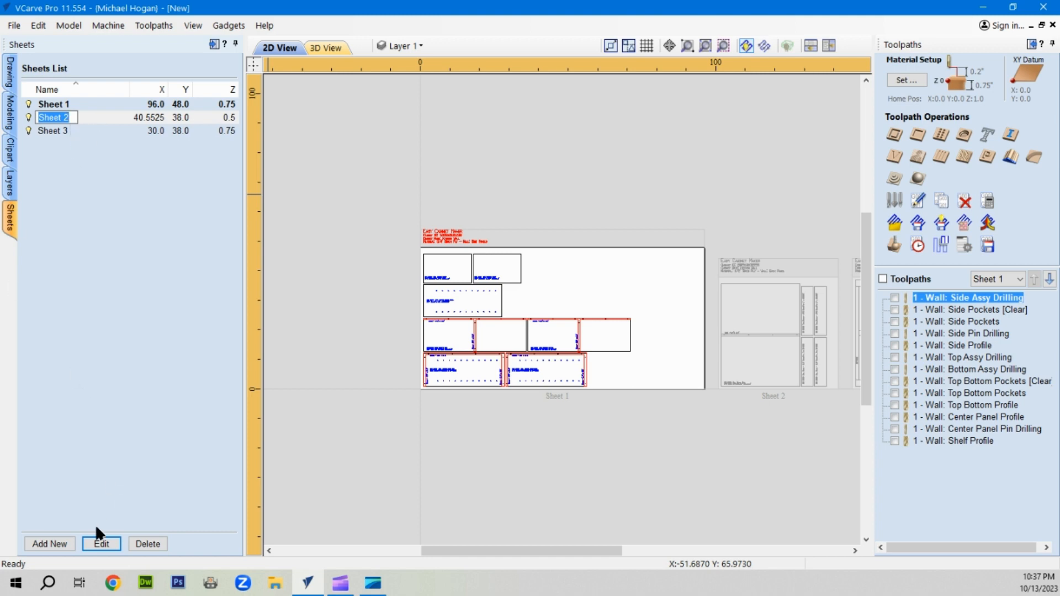
scroll(298, 447, down, 2)
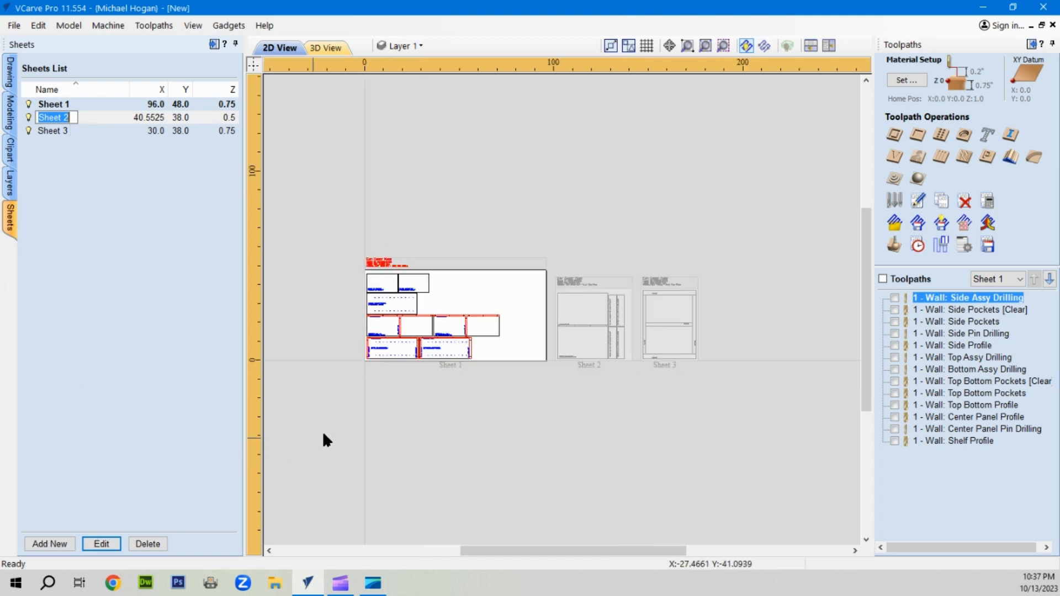
scroll(384, 383, up, 1)
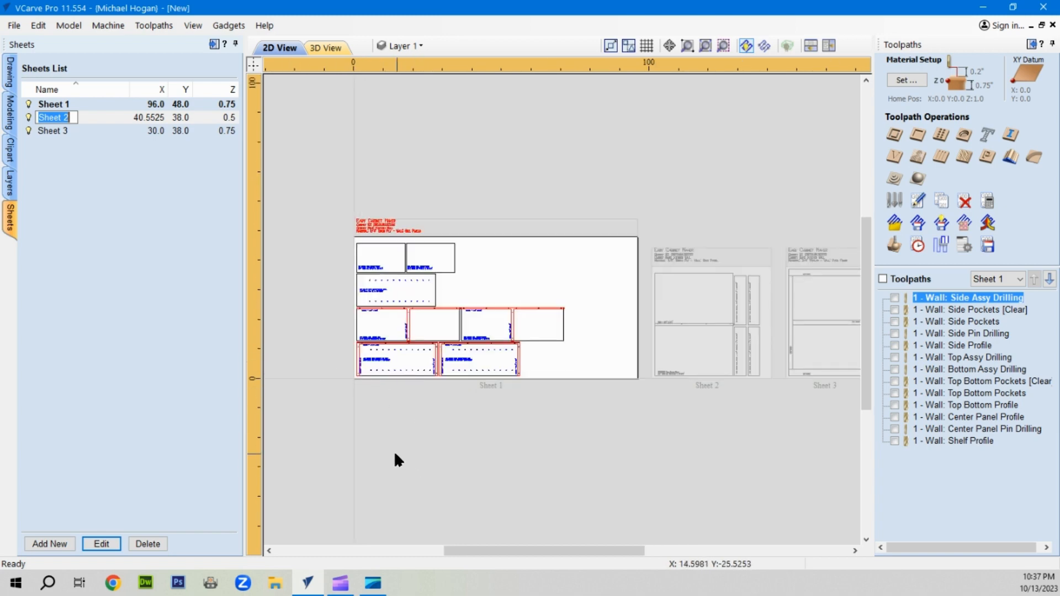
scroll(524, 469, down, 1)
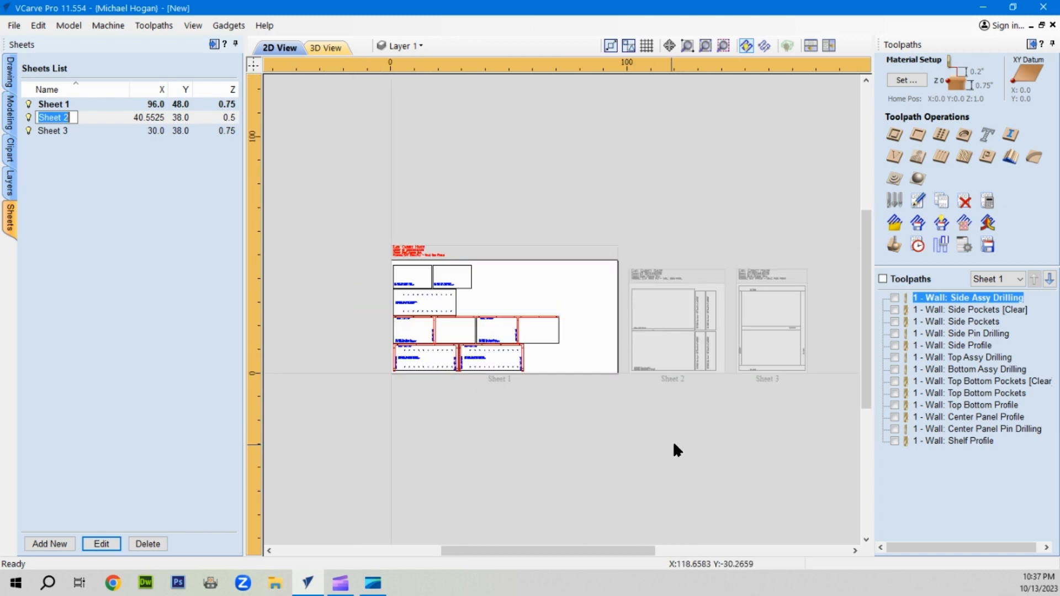
scroll(705, 436, up, 1)
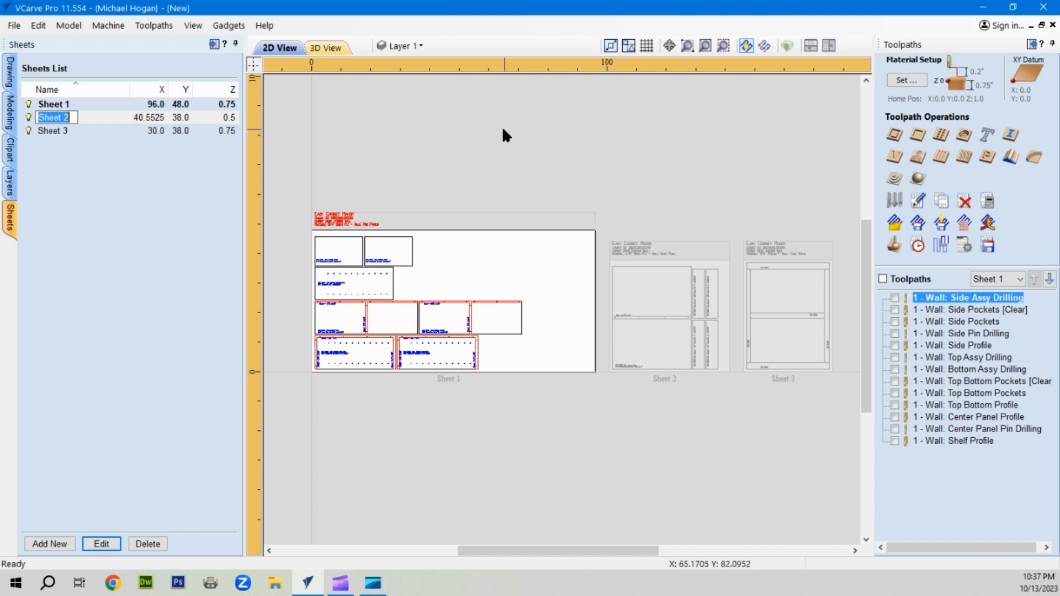
Bring up the drawing tools and launch the EasyCabinetMakerVer16.8 gadget again.
click(9, 77)
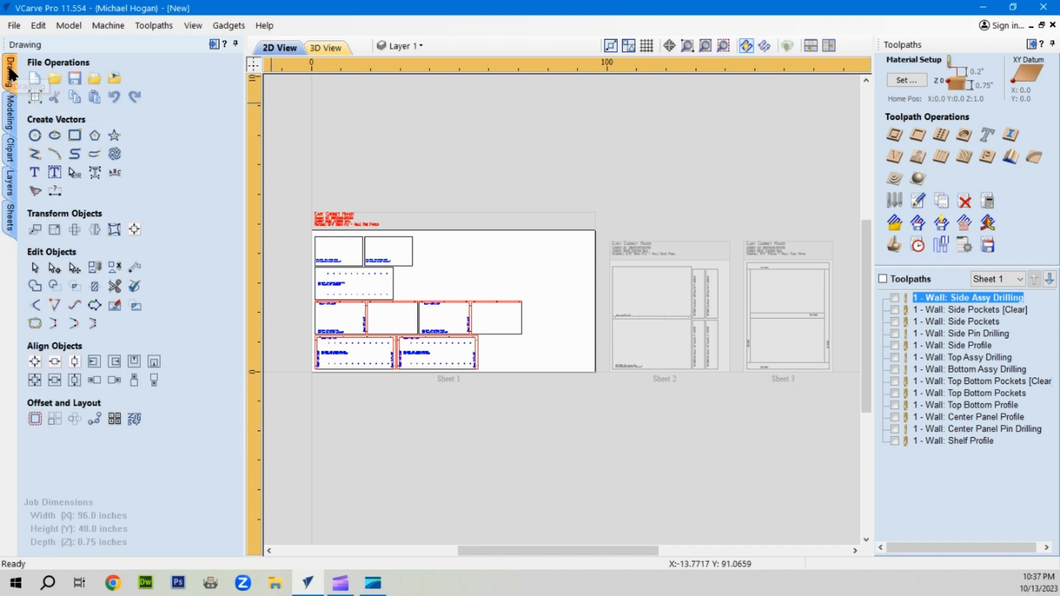
click(225, 26)
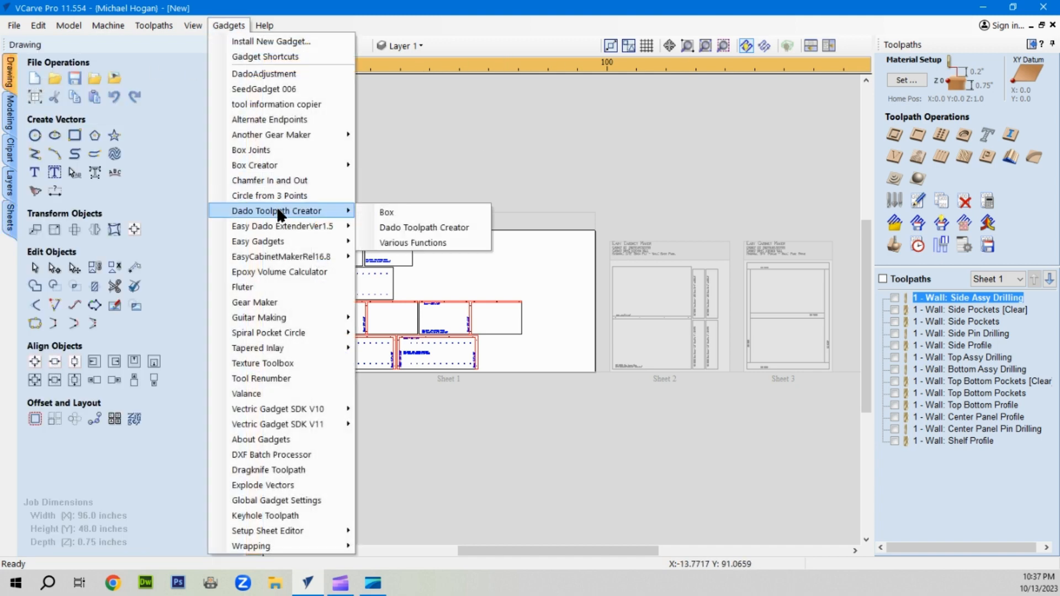
mouse_move(326, 256)
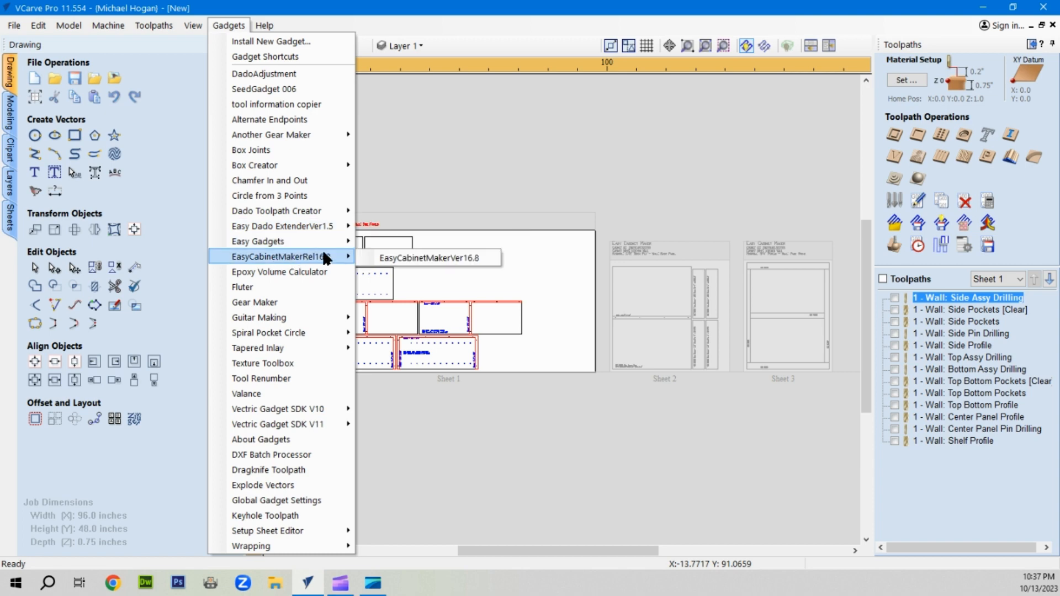
click(465, 257)
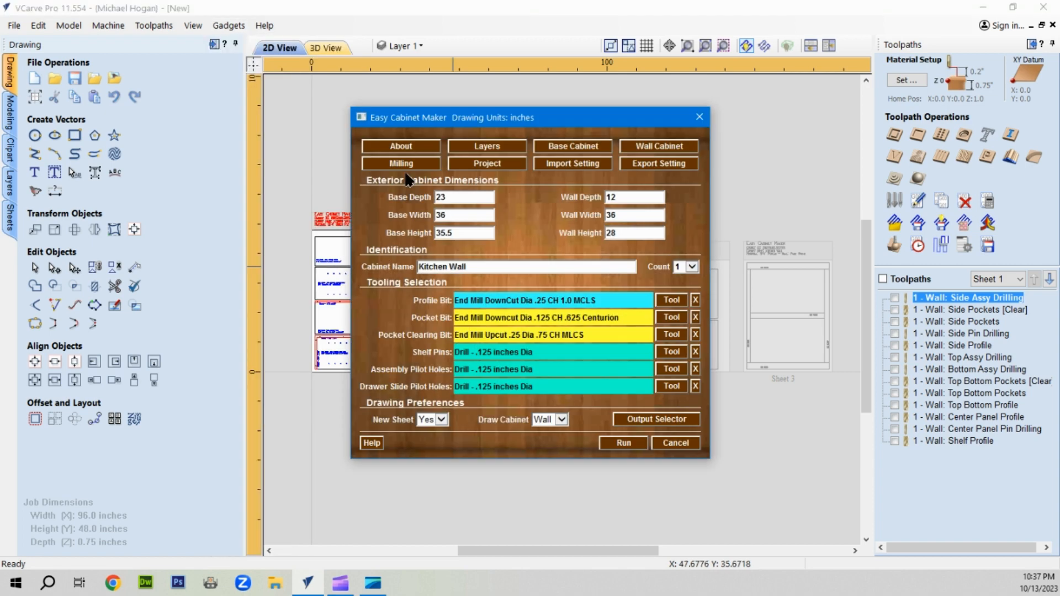